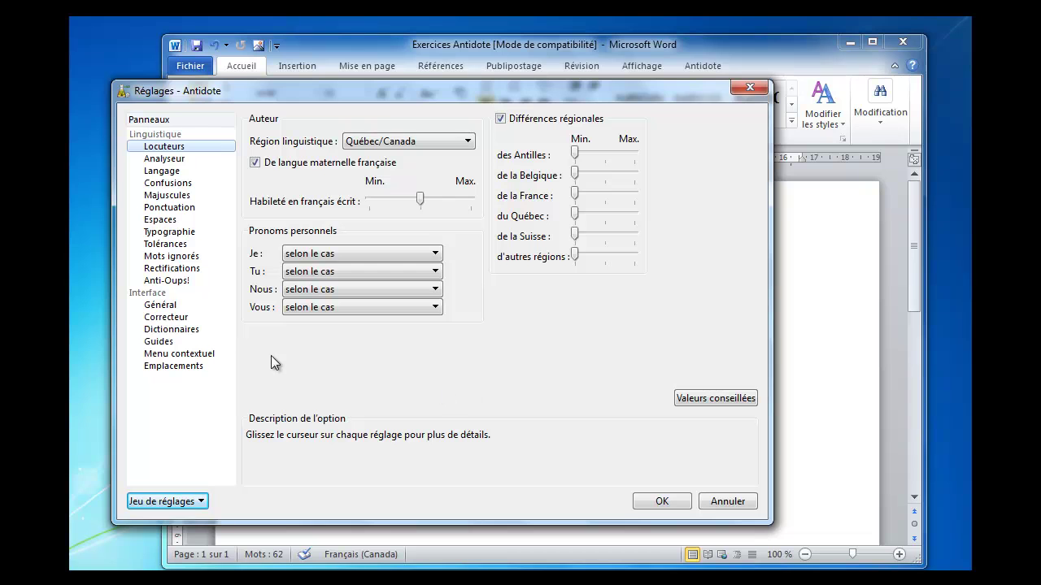
Step: Review the linguistic settings panels from Langage through Mots ignorés, and close the settings
click(205, 173)
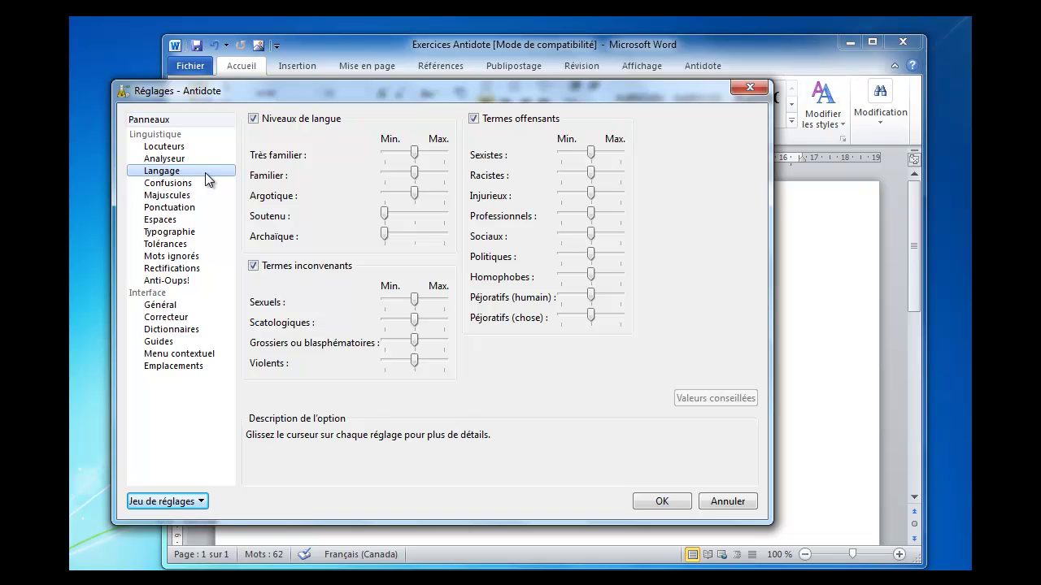
click(206, 183)
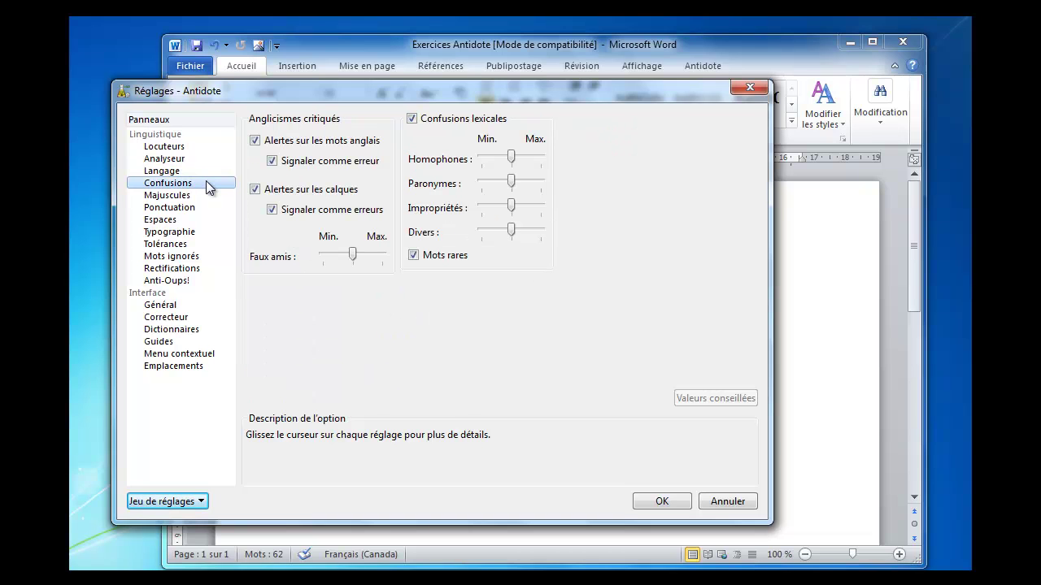
click(209, 197)
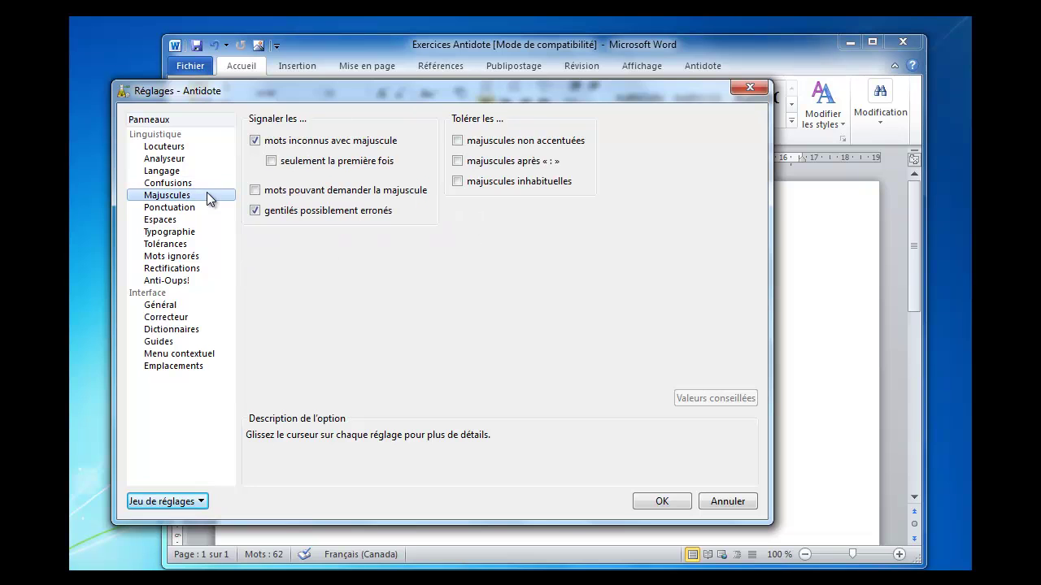
click(210, 210)
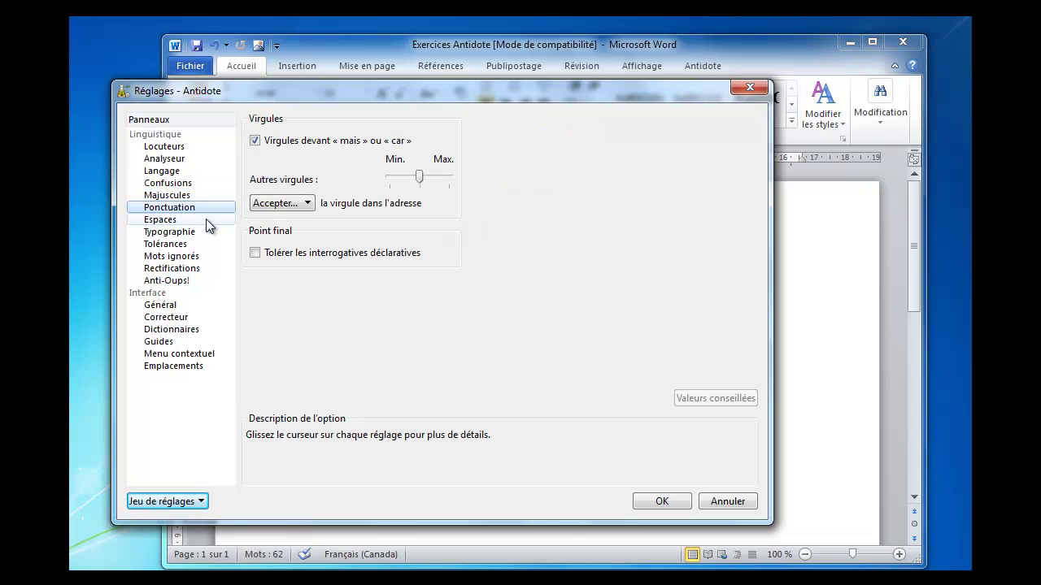
click(206, 220)
click(208, 235)
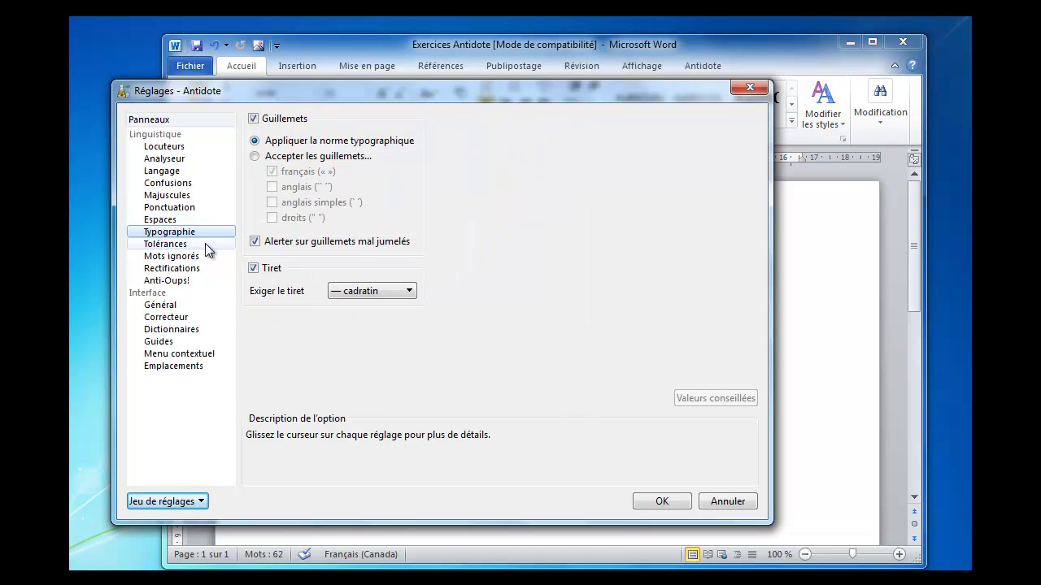
click(205, 244)
click(205, 255)
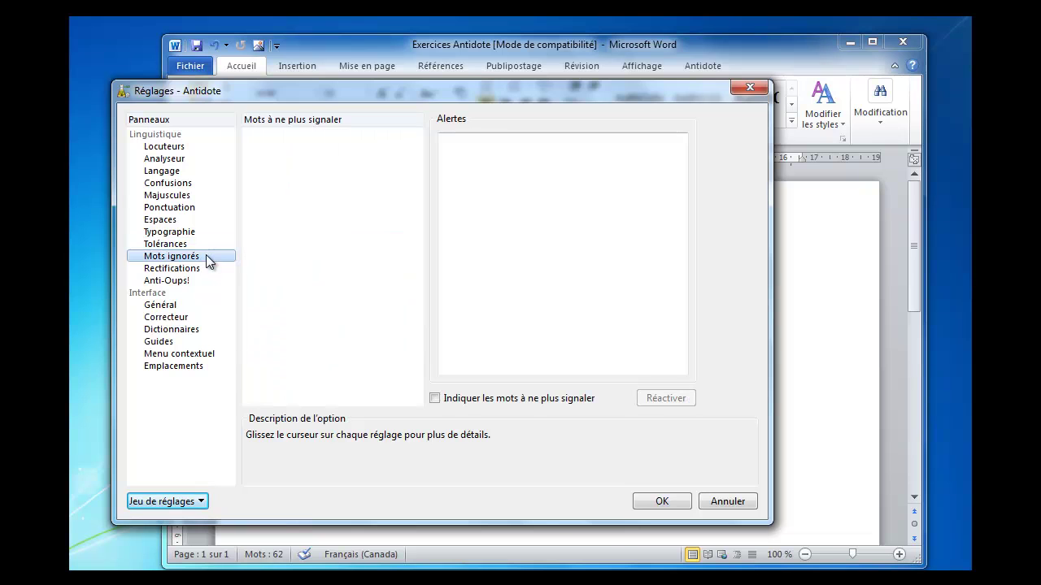
click(673, 504)
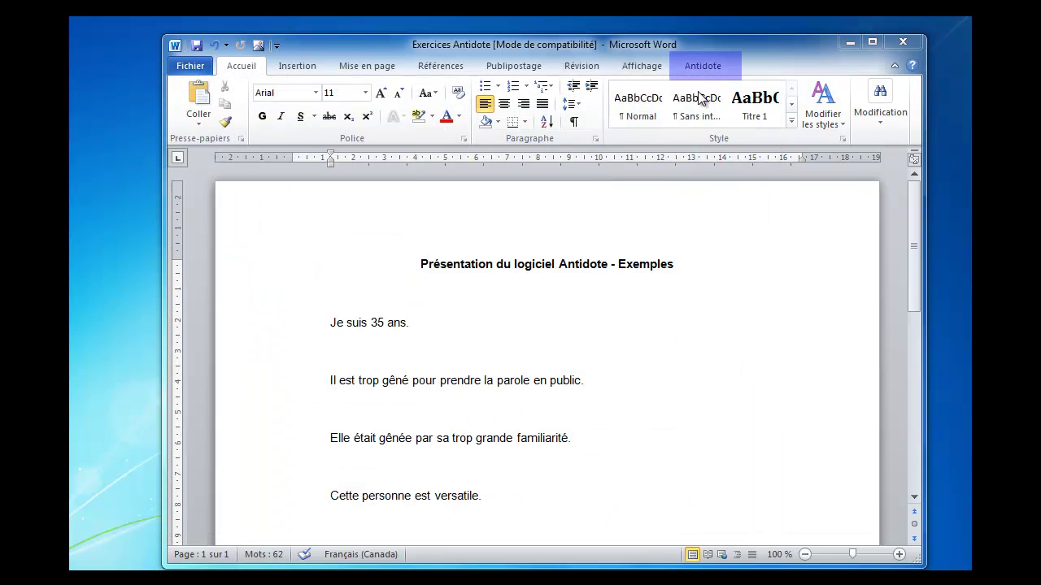
Step: Open the Antidote options from Word, show the Locuteurs settings and close them
click(698, 70)
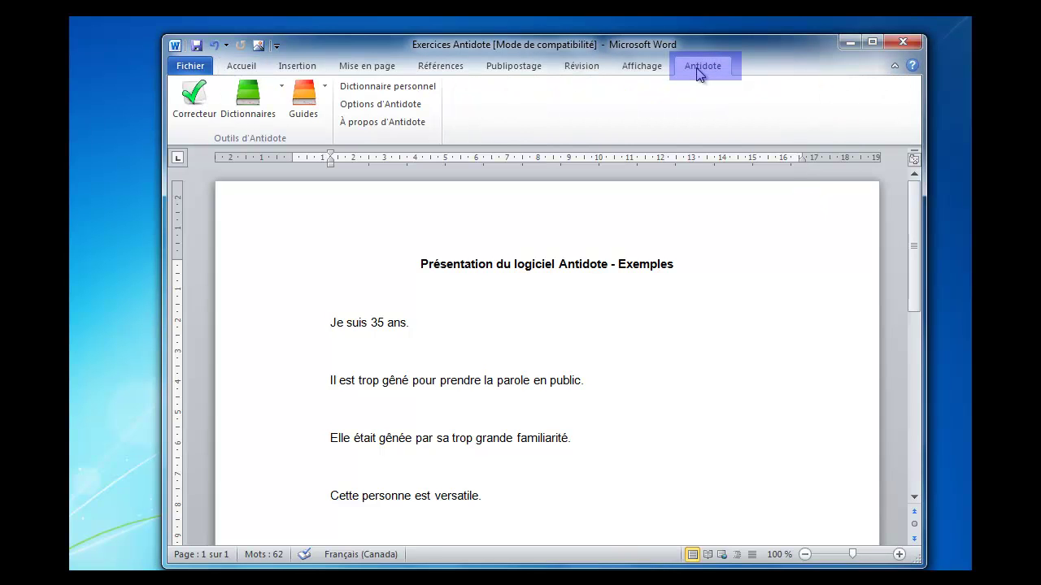
click(402, 106)
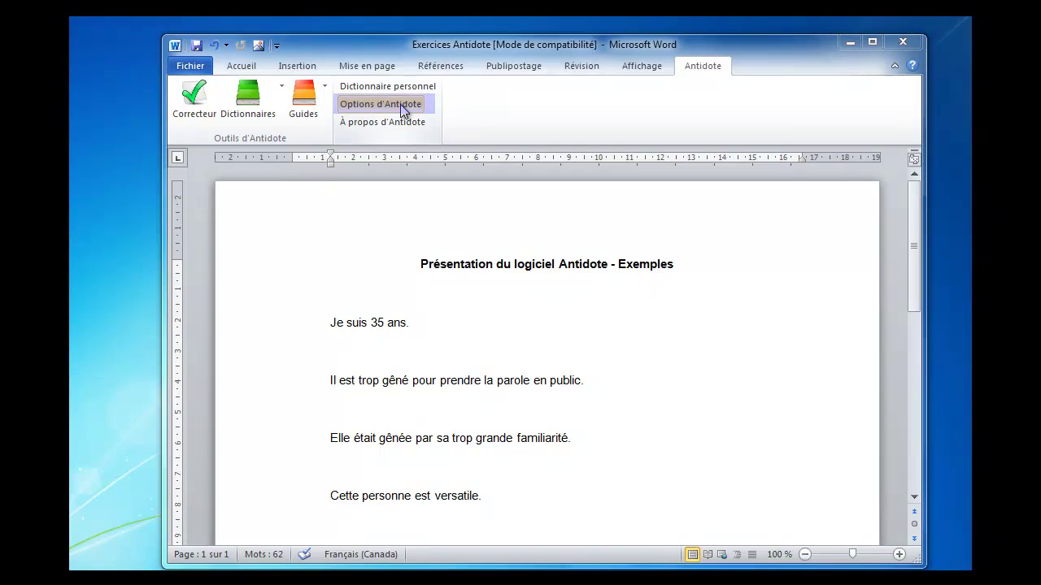
click(172, 147)
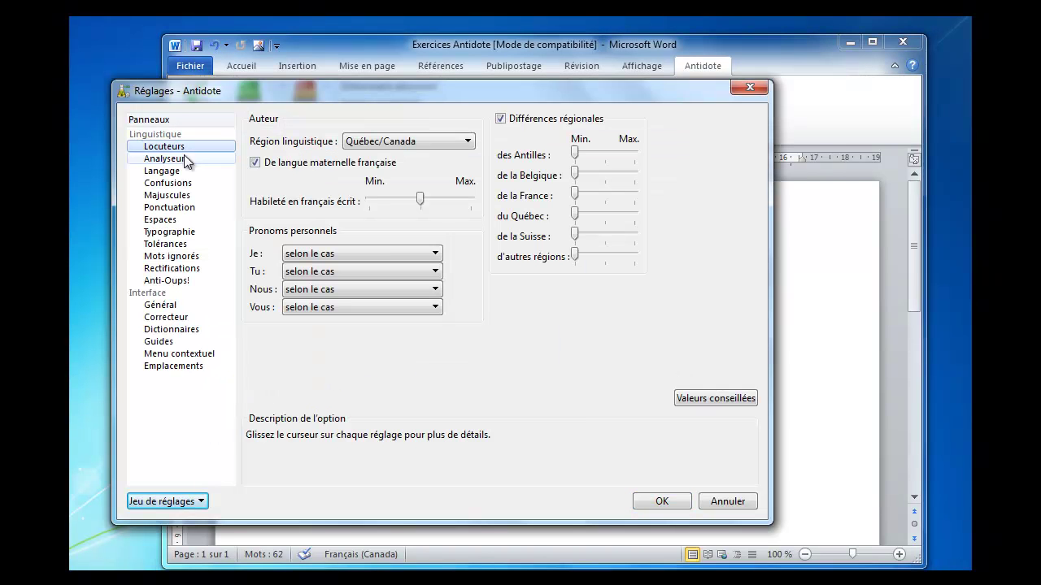
click(682, 501)
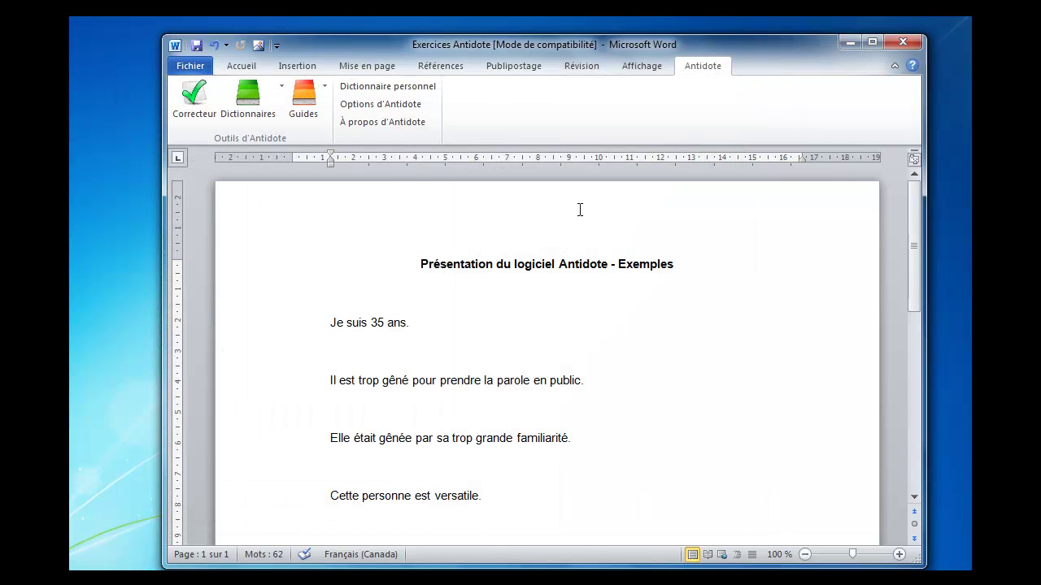
Step: Run the Antidote corrector on the document and open its Locuteurs settings
click(200, 112)
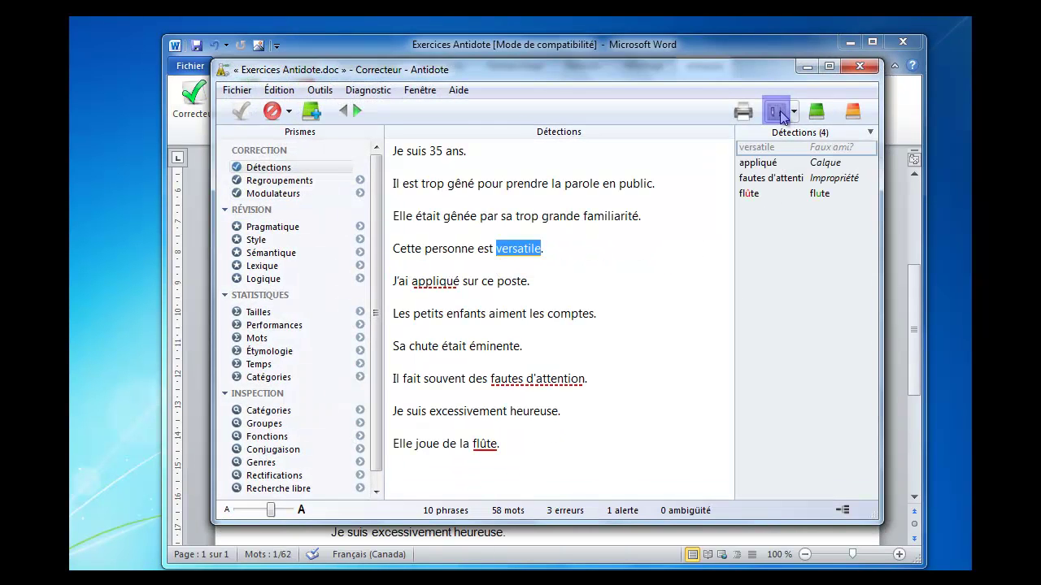
click(779, 114)
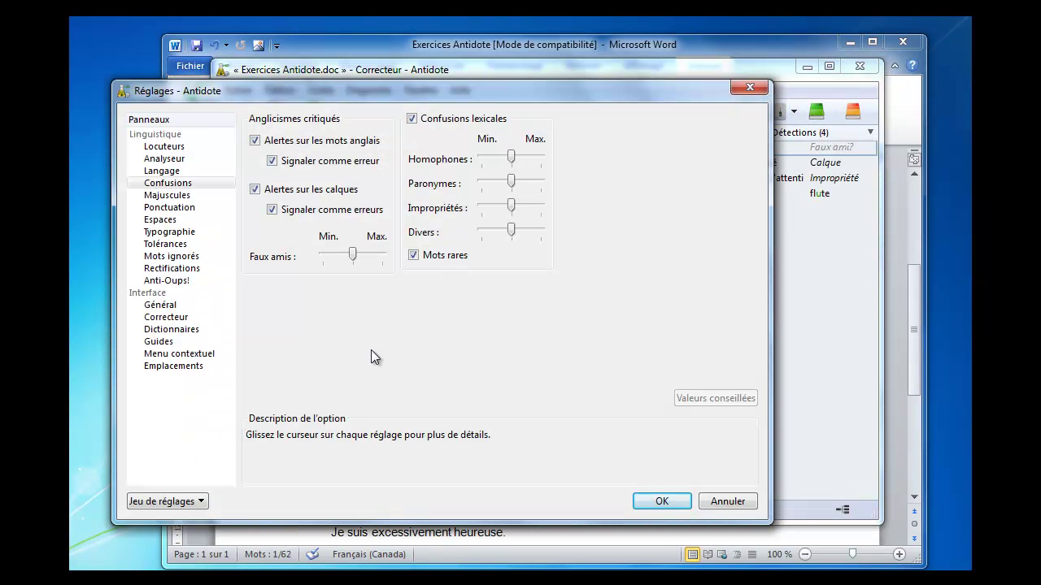
click(182, 151)
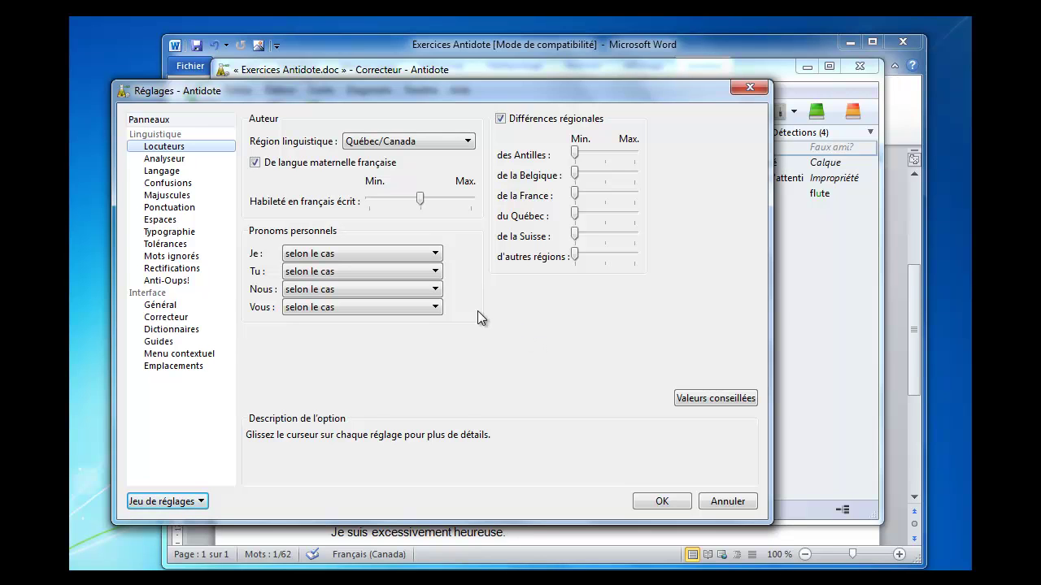
Step: Examine the linguistic regions offered for the author, keeping Québec/Canada selected
mouse_move(429, 139)
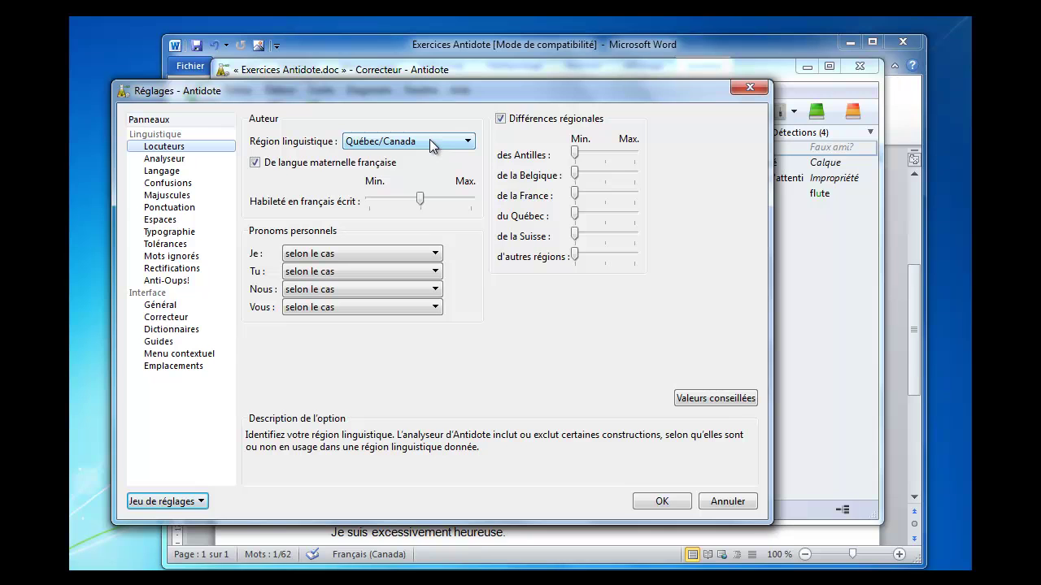
click(430, 141)
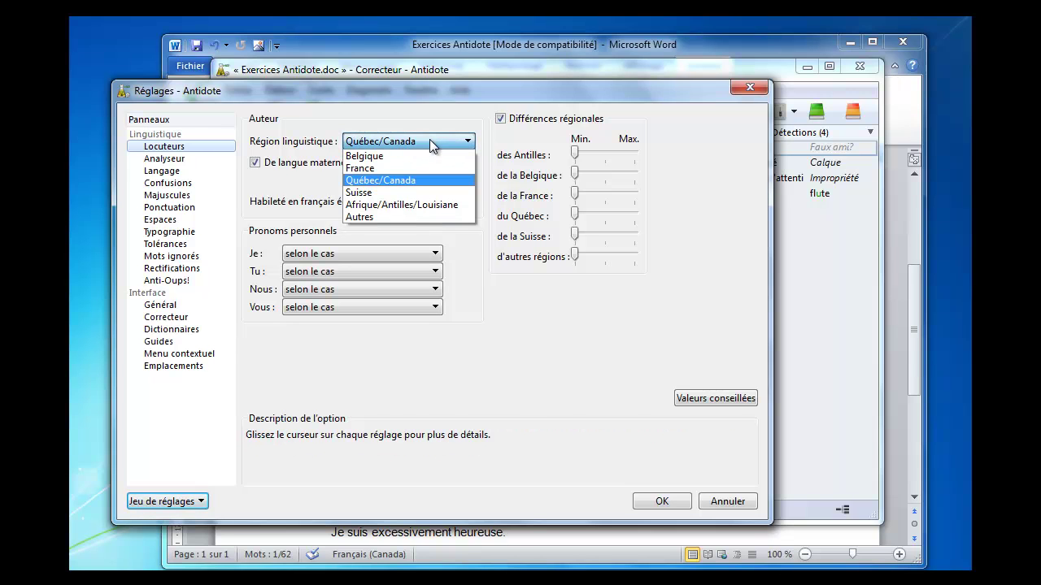
click(429, 140)
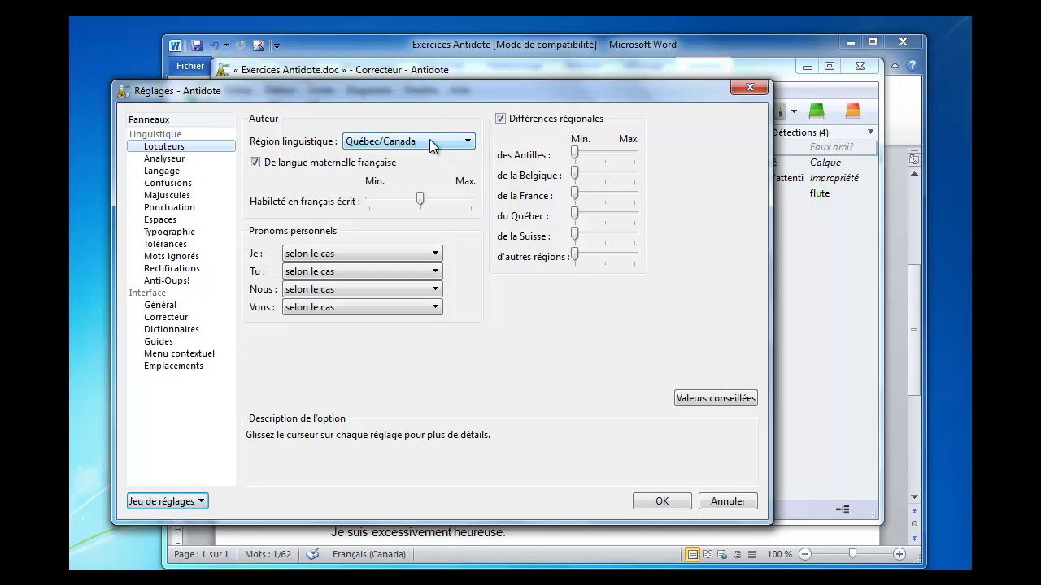
click(431, 142)
click(439, 141)
mouse_move(365, 140)
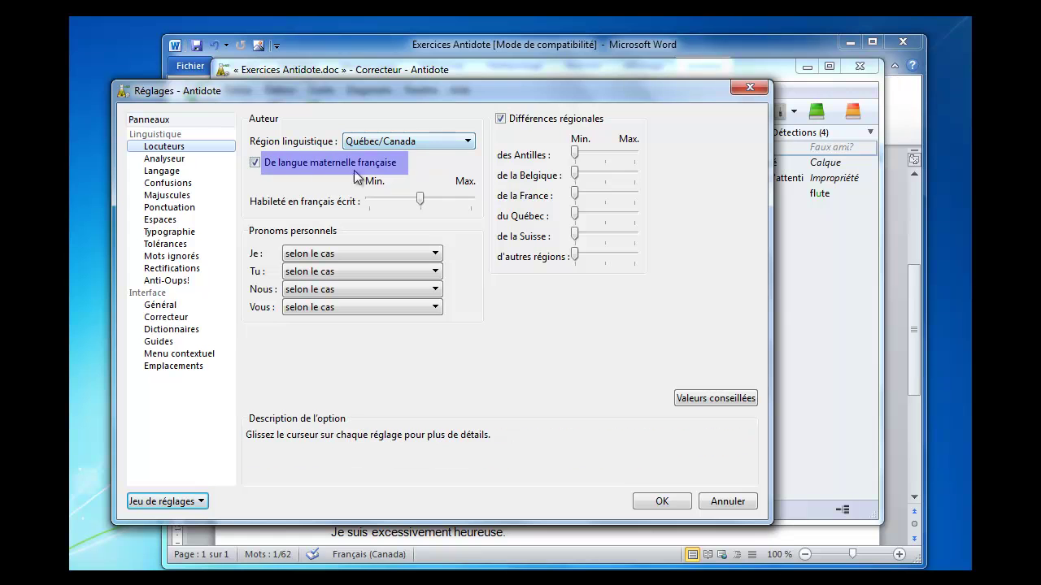
Step: Turn off the "De langue maternelle française" option and restart the analysis from the beginning of the text
click(268, 168)
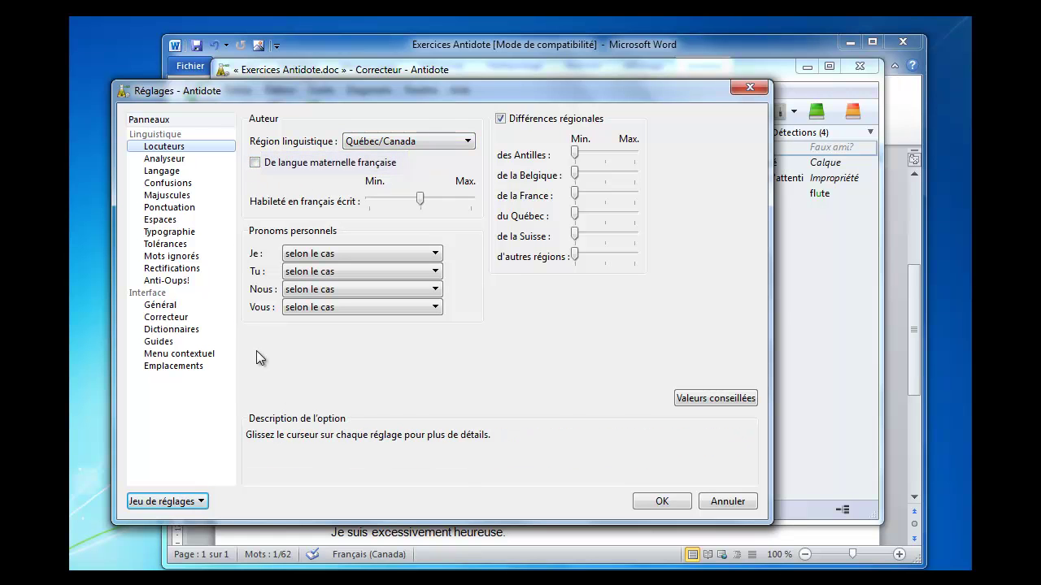
click(662, 502)
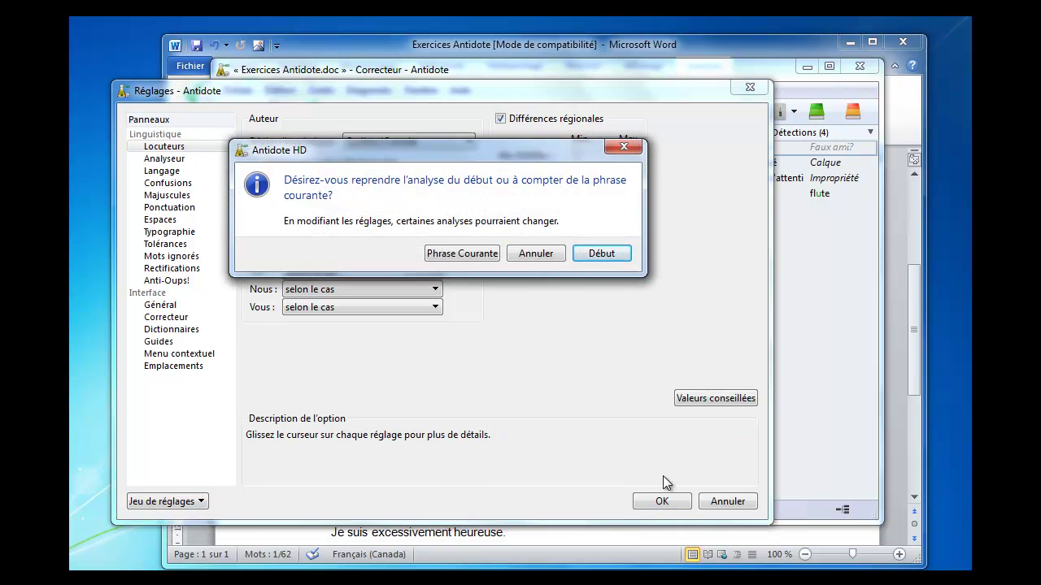
click(604, 252)
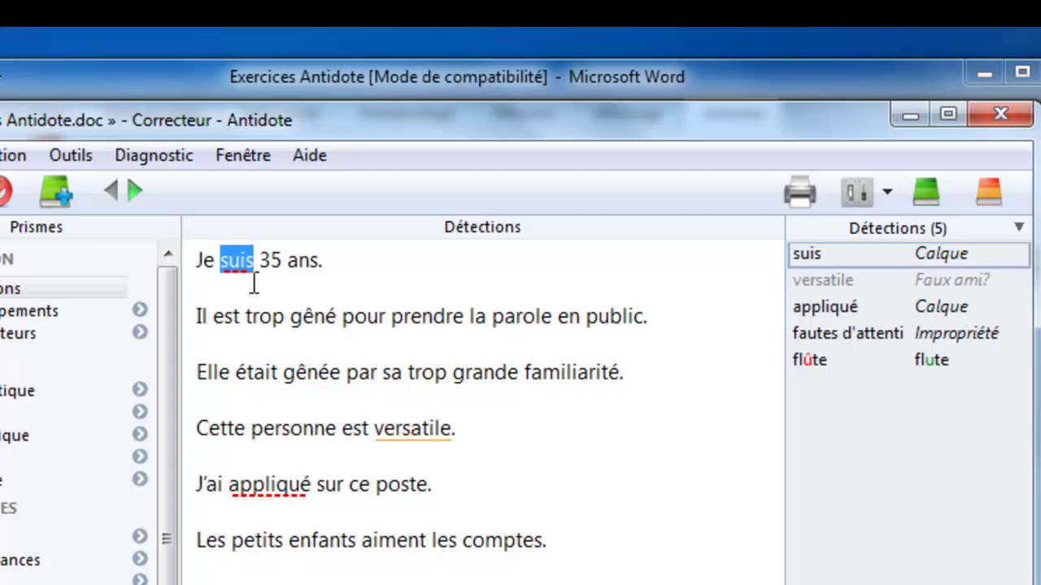
Step: Expand the Calque explanation for "suis" in the first sentence
mouse_move(301, 226)
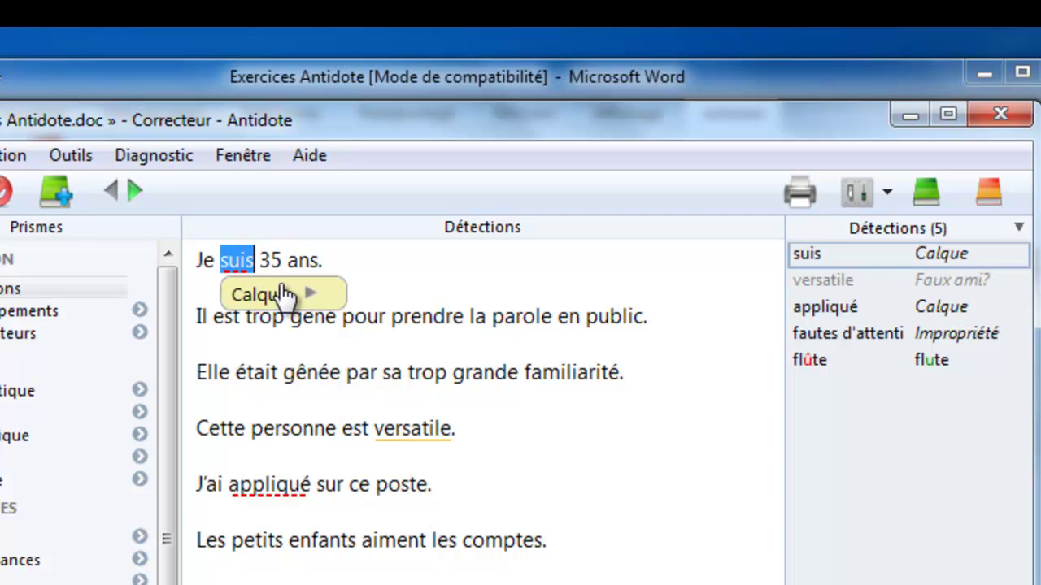
mouse_move(326, 299)
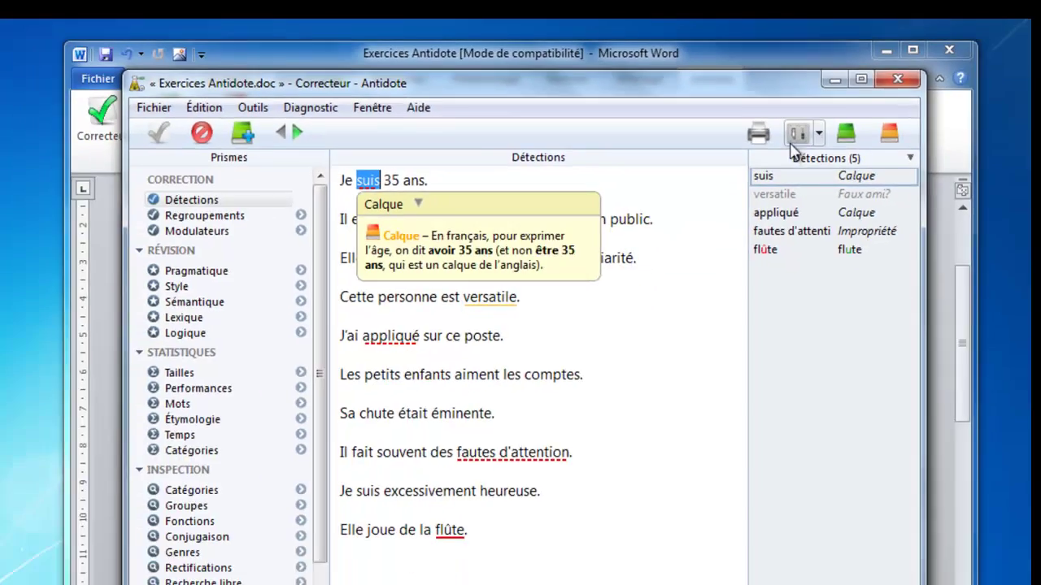
Step: Turn the "De langue maternelle française" option back on and repeat the analysis from the beginning
click(852, 187)
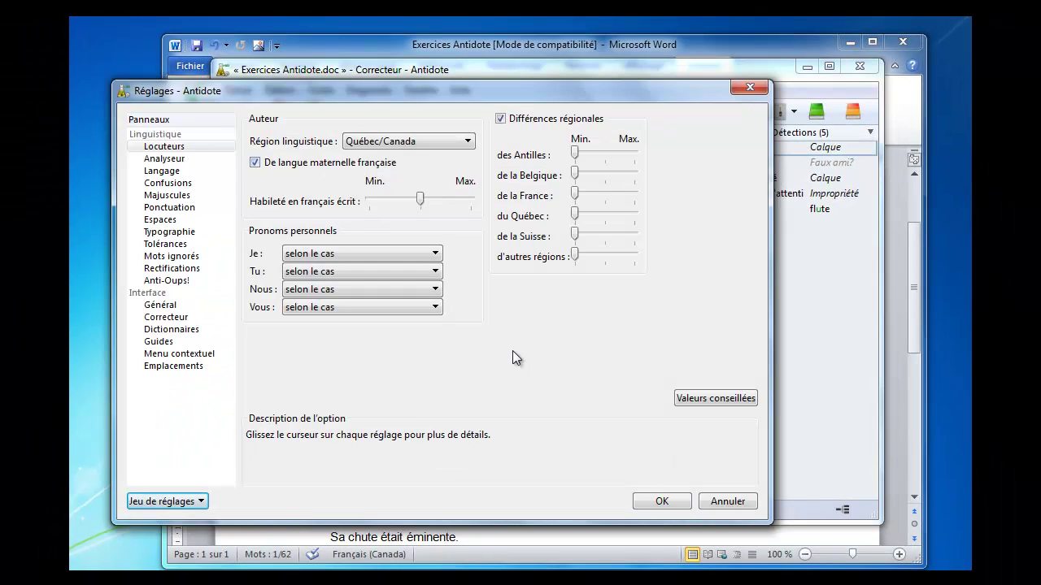
click(662, 501)
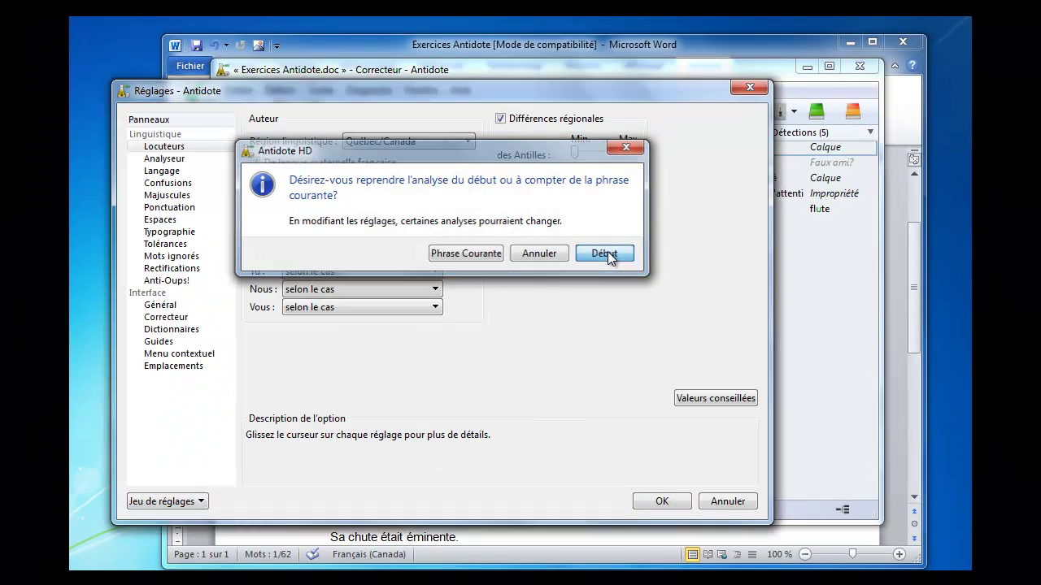
click(606, 253)
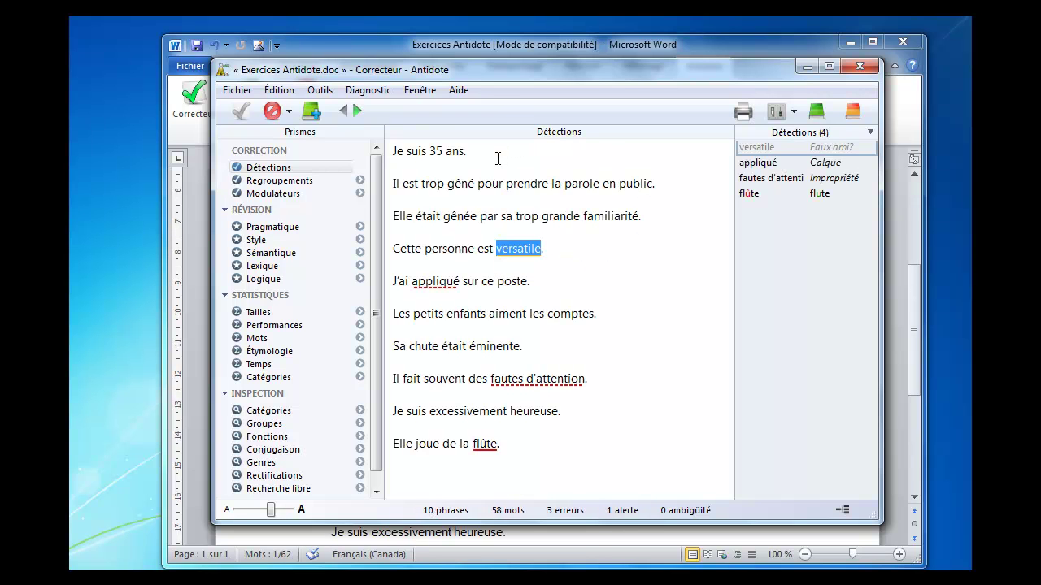
Step: Open the Locuteurs settings and compare the descriptions of the middle and minimum levels for Québec regional differences
click(776, 111)
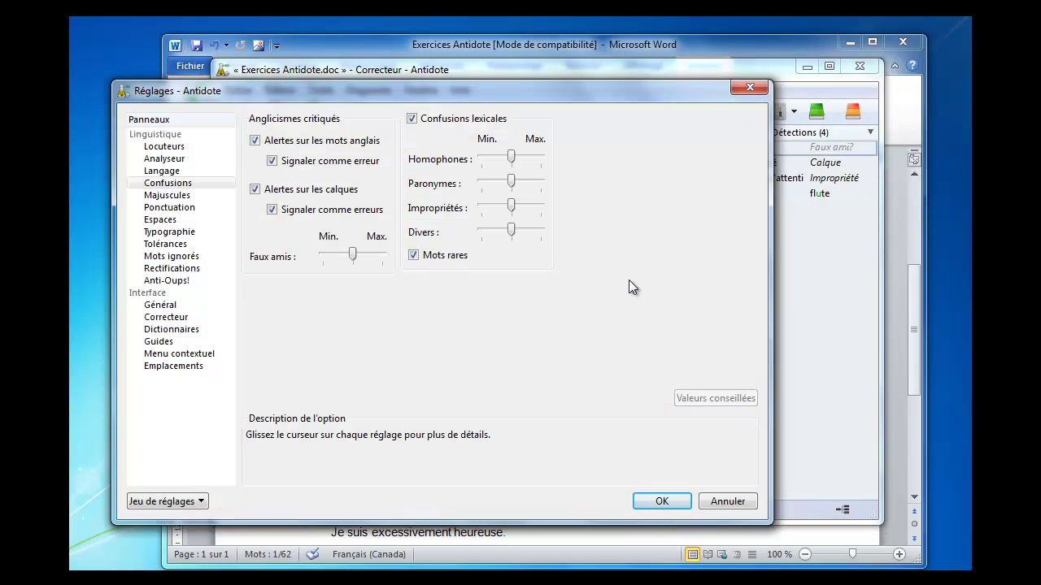
click(167, 146)
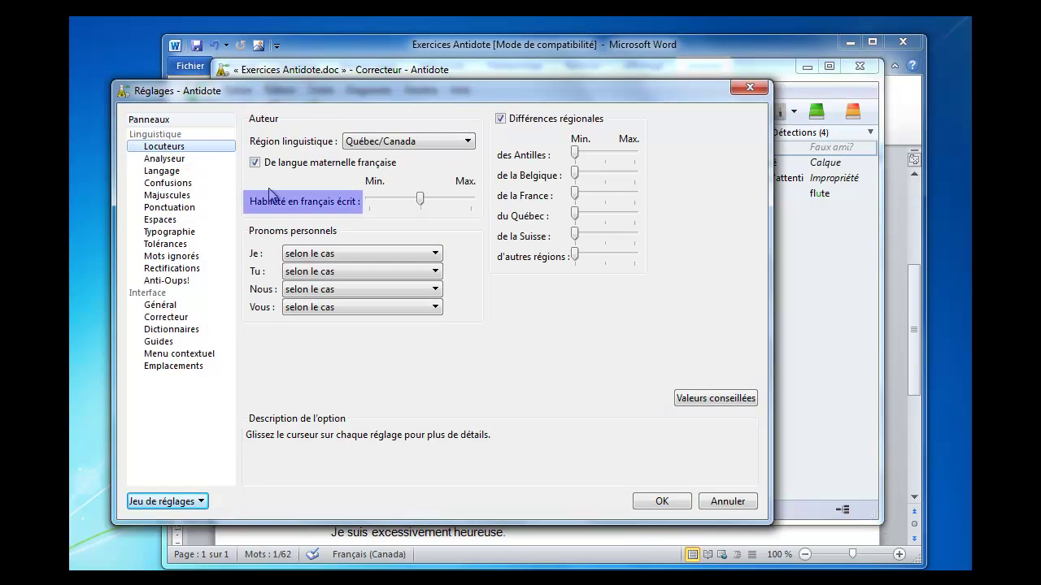
mouse_move(412, 207)
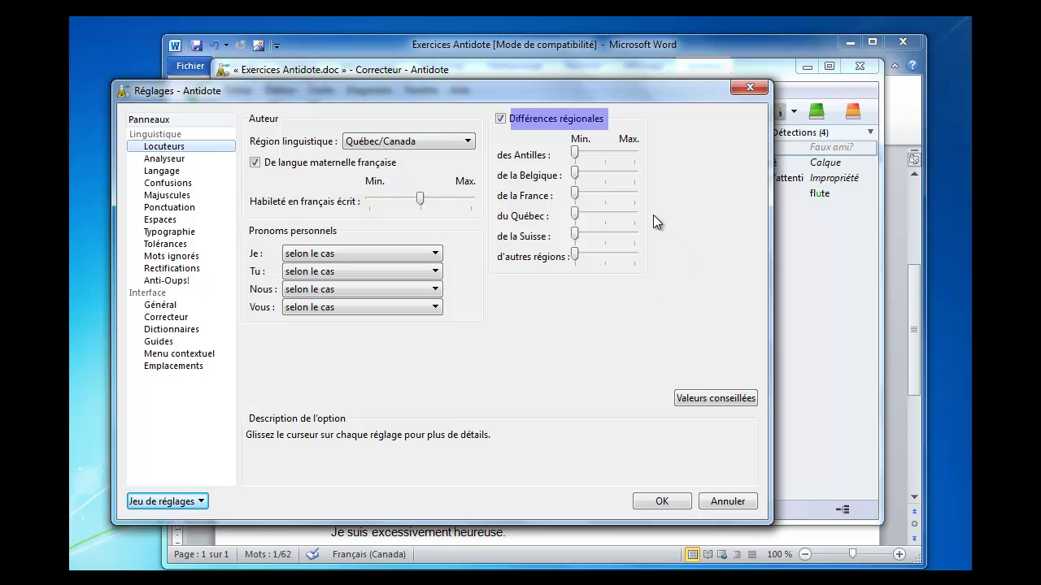
mouse_move(629, 215)
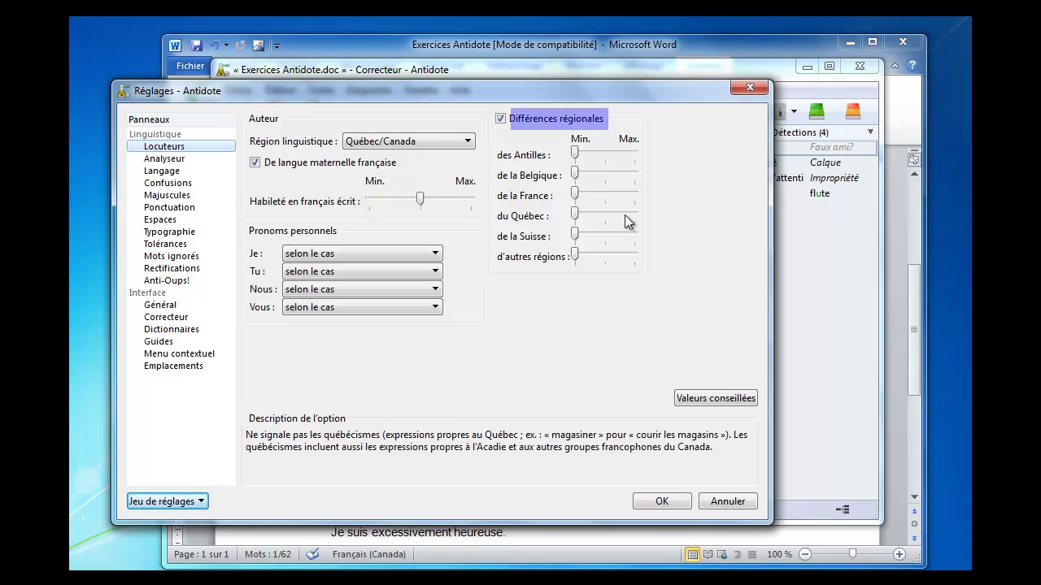
click(599, 215)
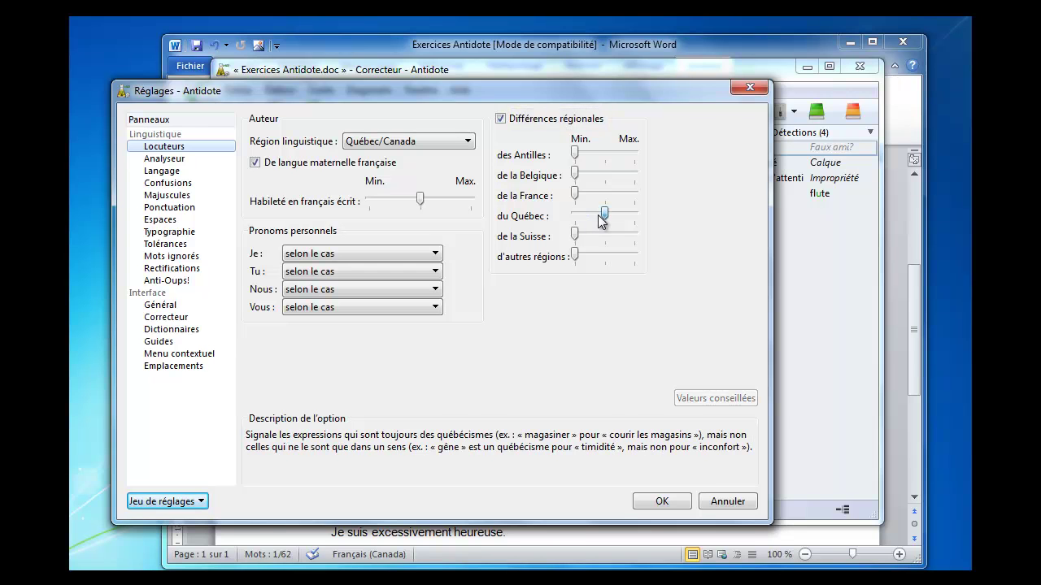
drag(604, 217, 576, 216)
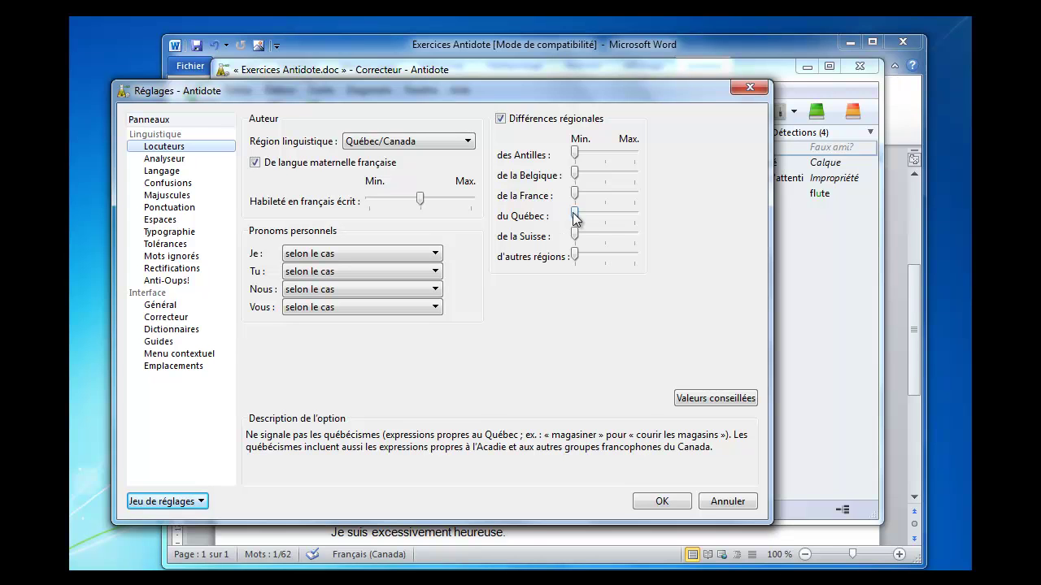
Step: Set the Québec regional differences to the maximum level and analyse the text again
drag(574, 215, 635, 221)
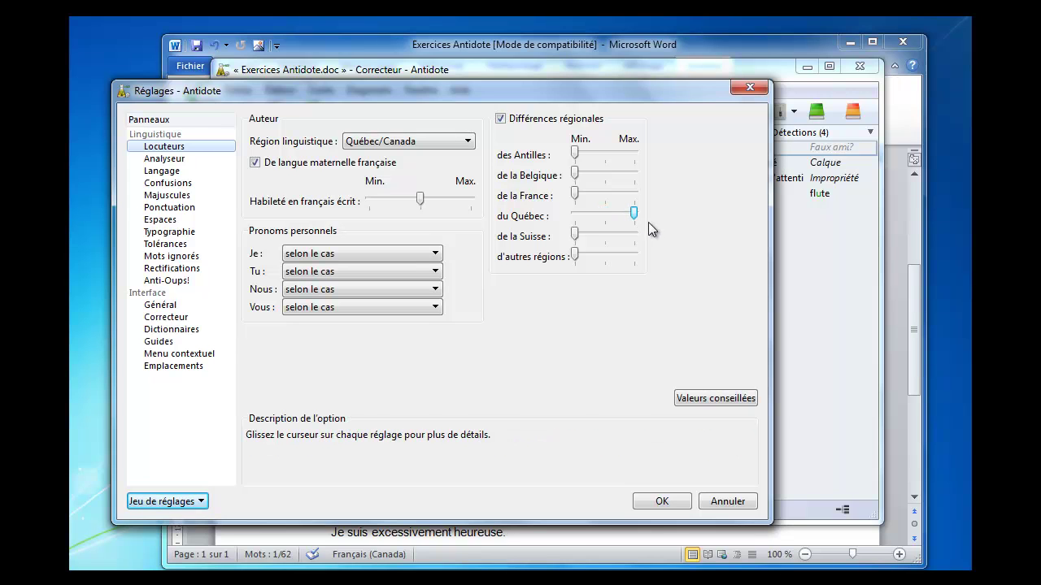
click(665, 501)
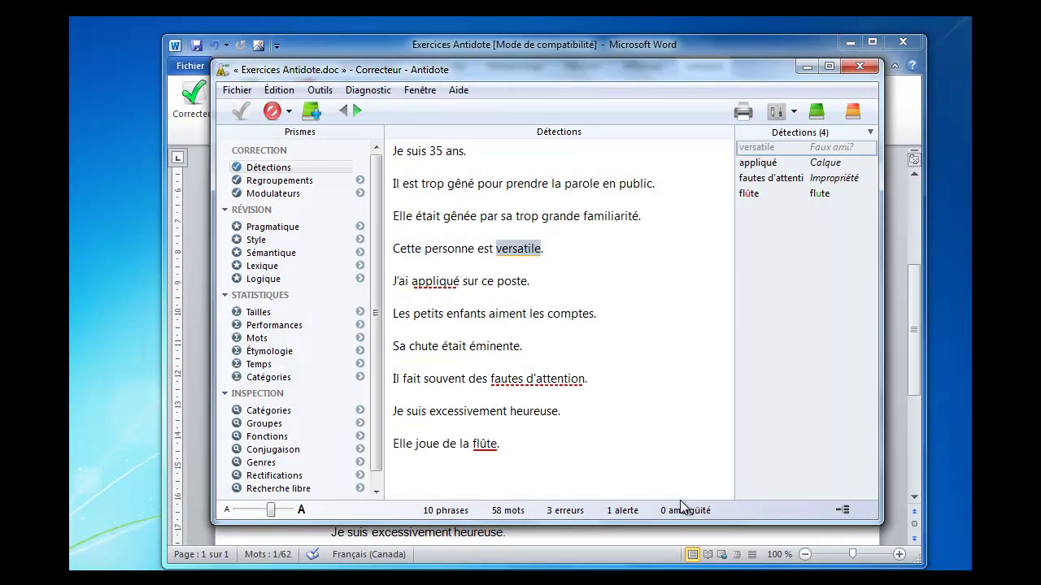
click(677, 410)
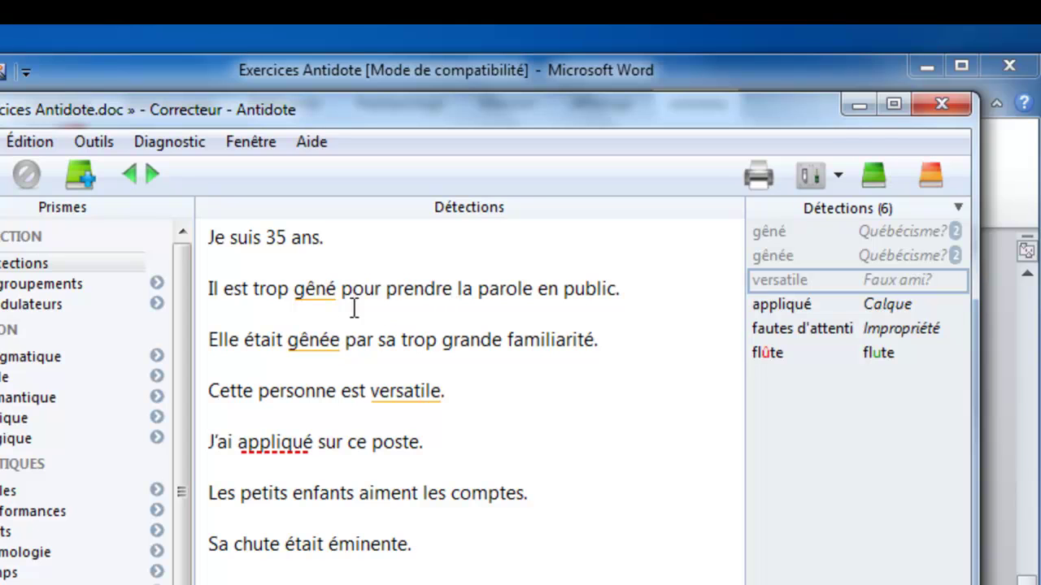
Step: Expand the Québécisme explanations for "gêné" and "gênée" in the second and third sentences
mouse_move(315, 299)
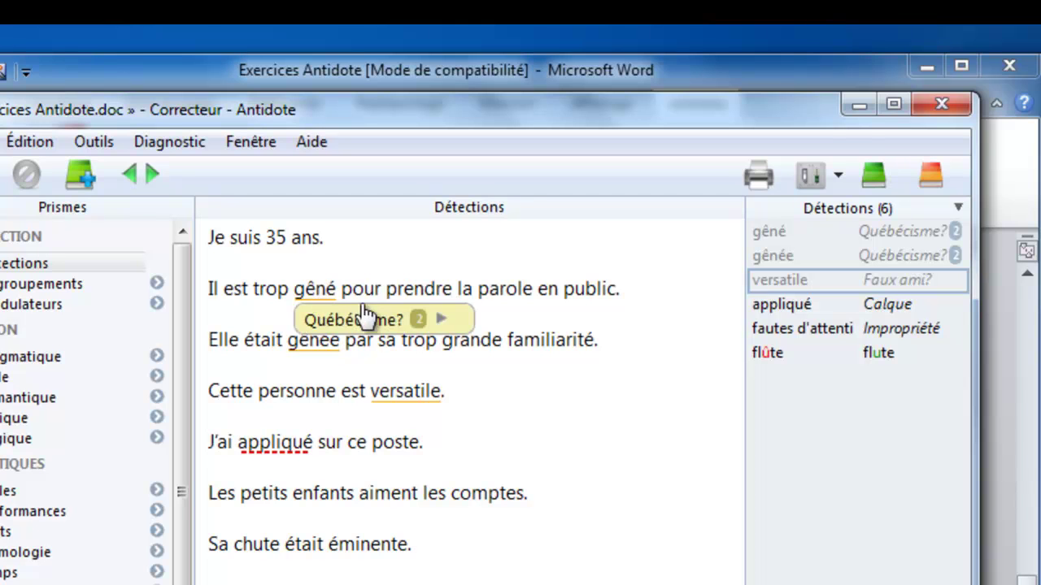
click(452, 322)
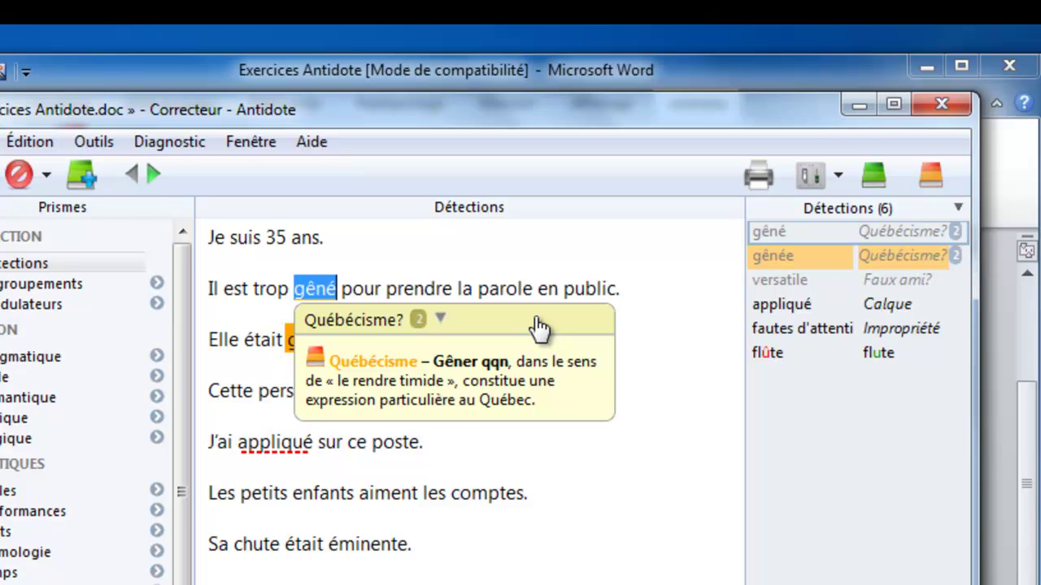
click(658, 333)
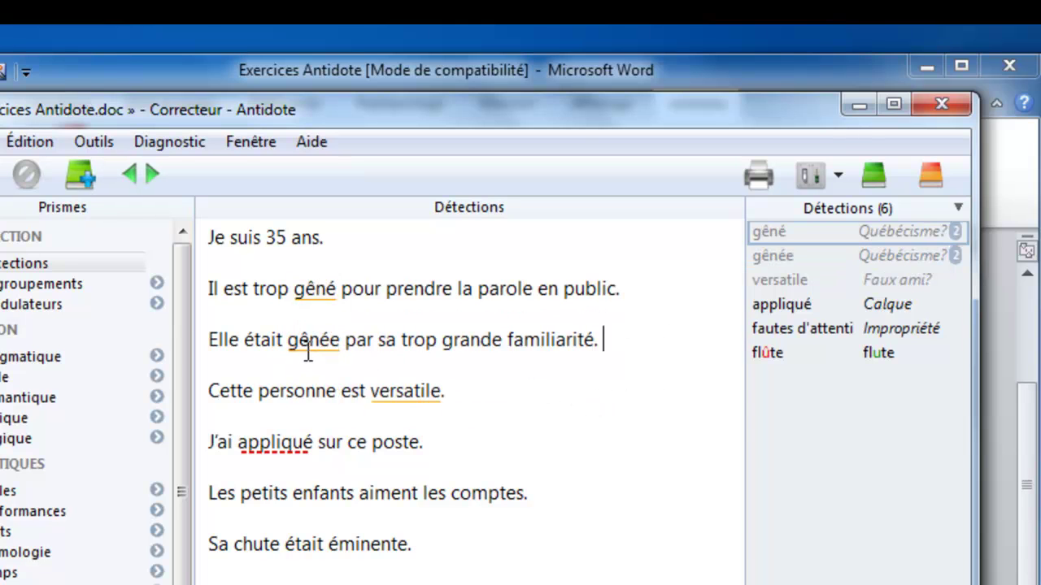
mouse_move(312, 343)
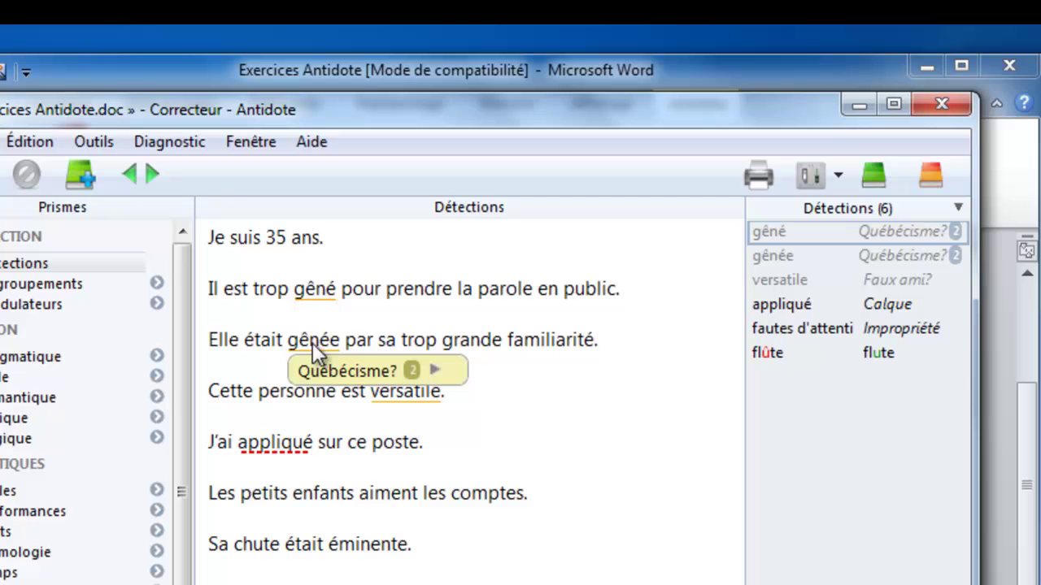
click(448, 373)
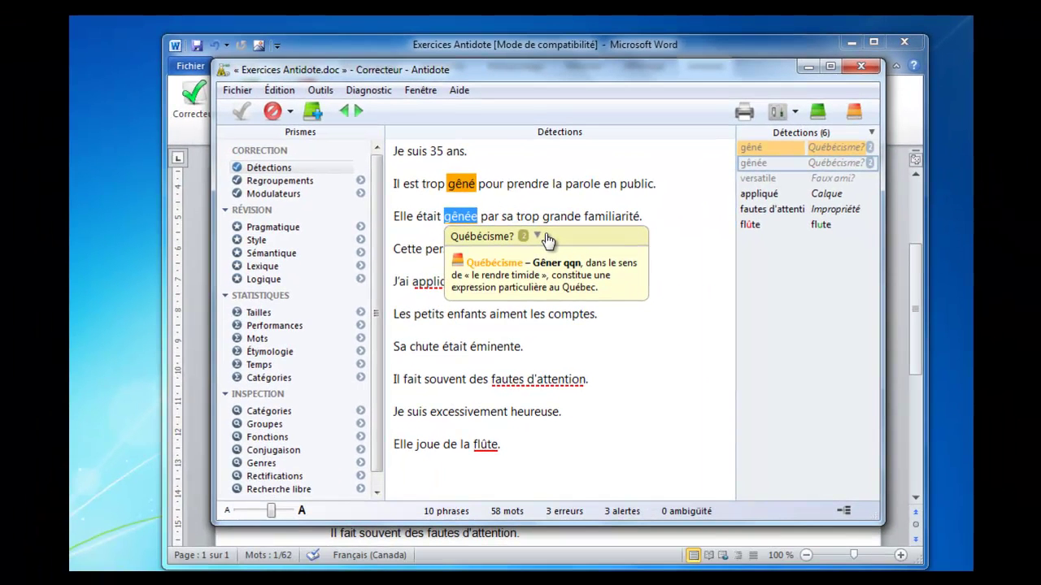
Step: In the Locuteurs settings, compare the middle and maximum descriptions of written French ability and view the gender choices for the pronoun "Je"
click(775, 114)
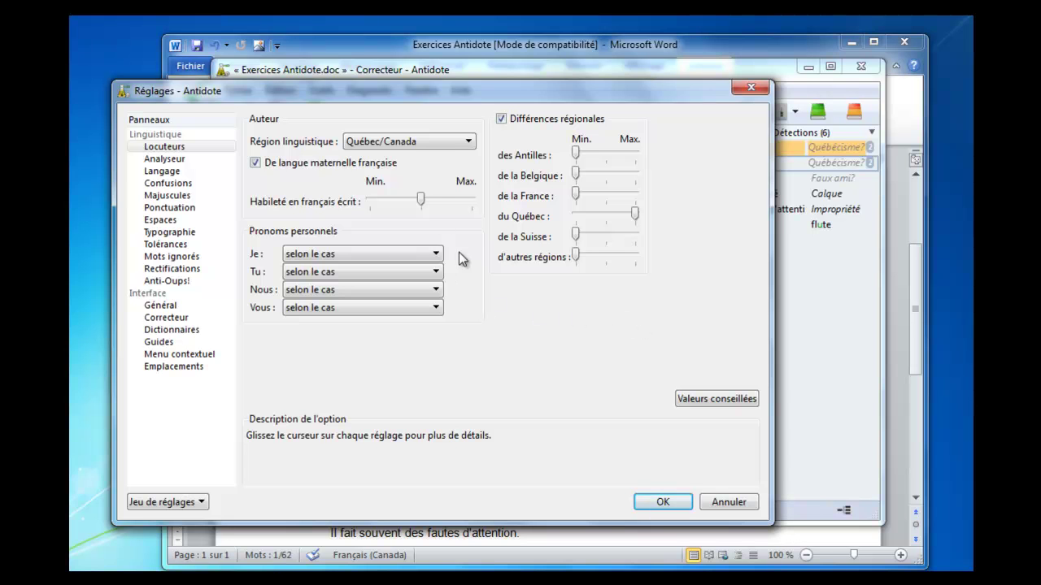
mouse_move(423, 203)
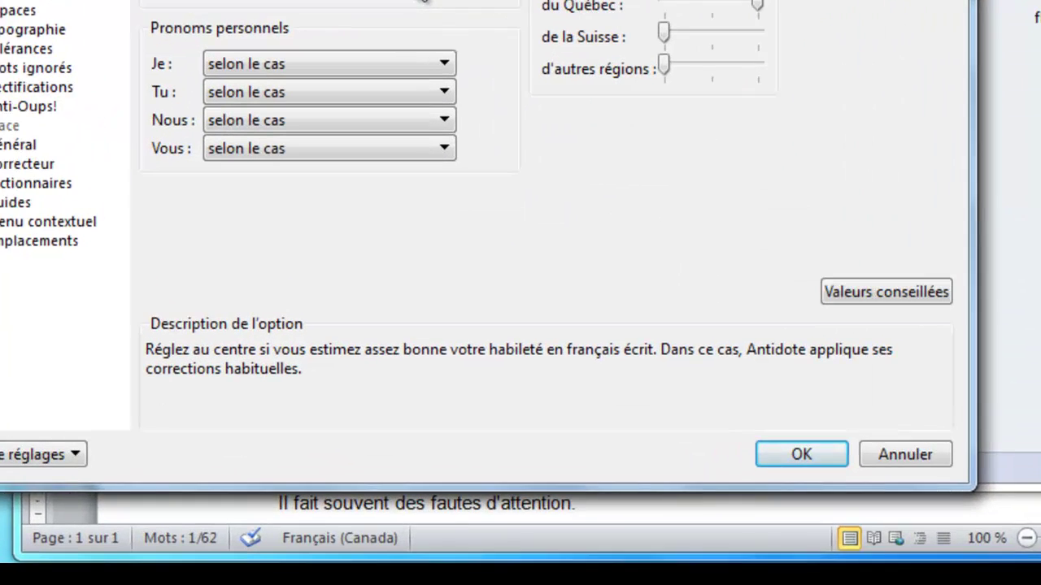
key(Right)
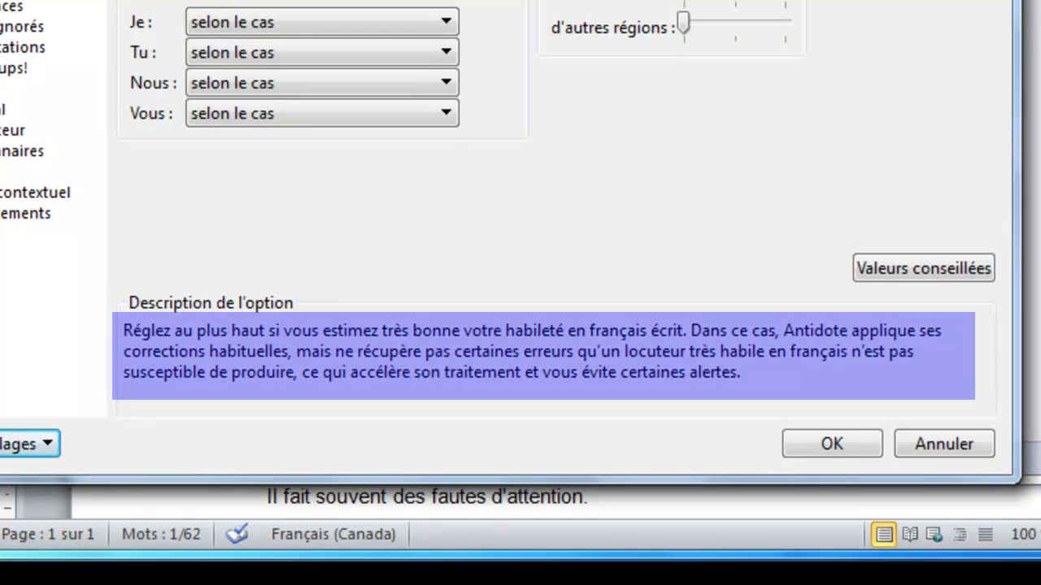
key(Left)
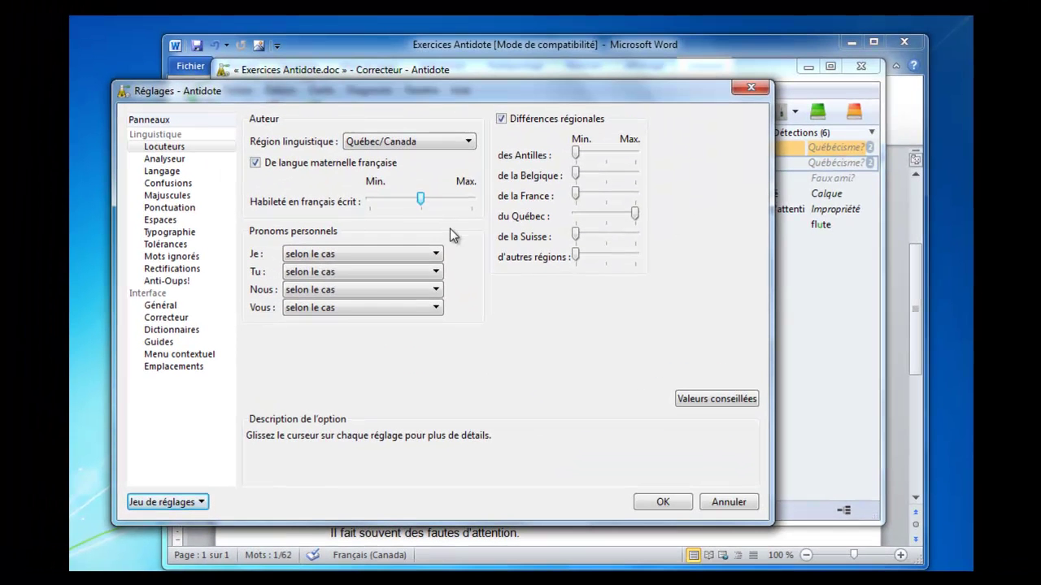
click(440, 137)
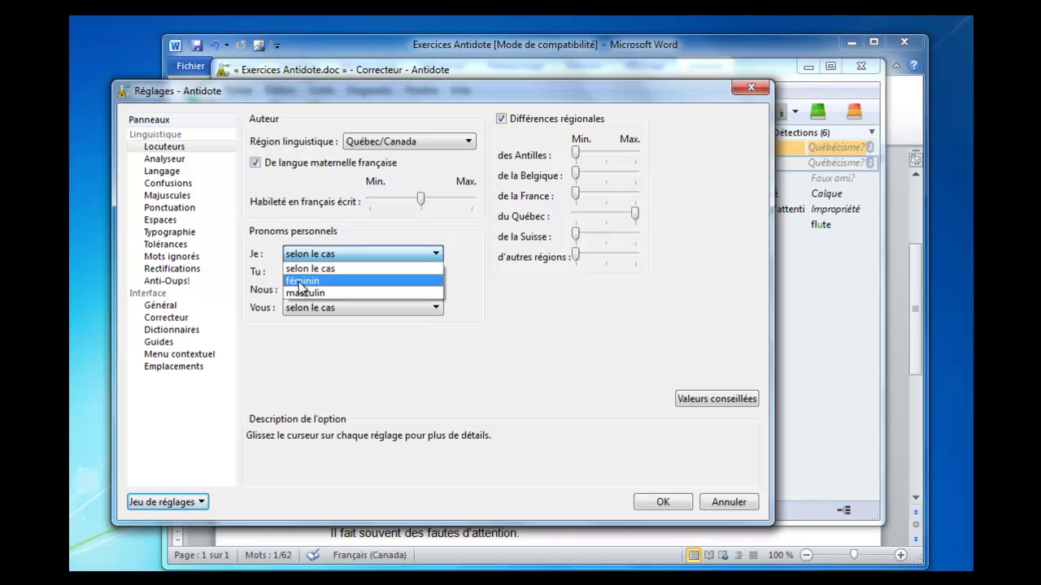
click(298, 335)
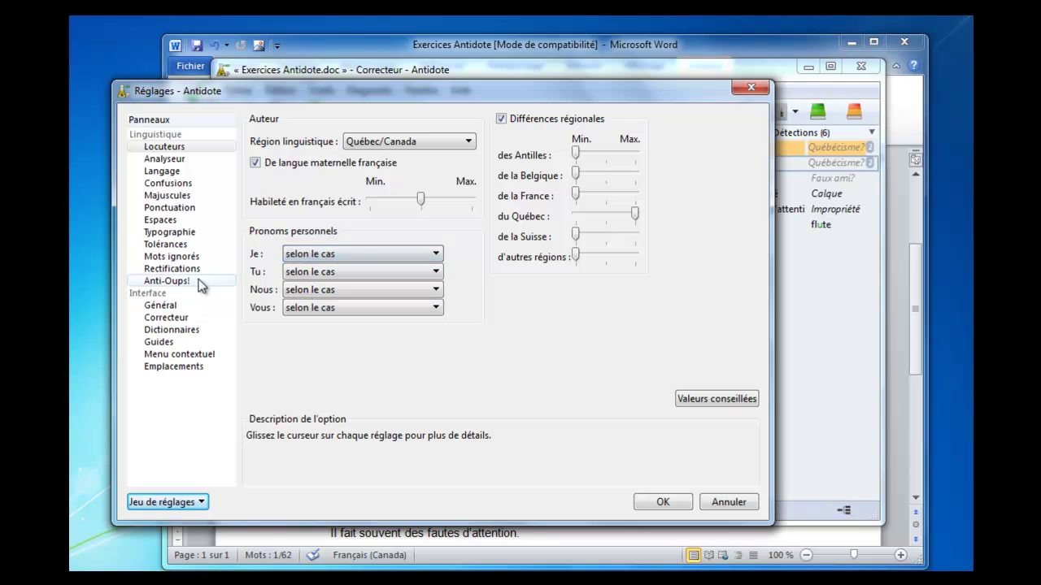
Step: In the Confusions settings, set Divers and Paronymes to minimum and Impropriétés to maximum, and apply the changes
click(185, 185)
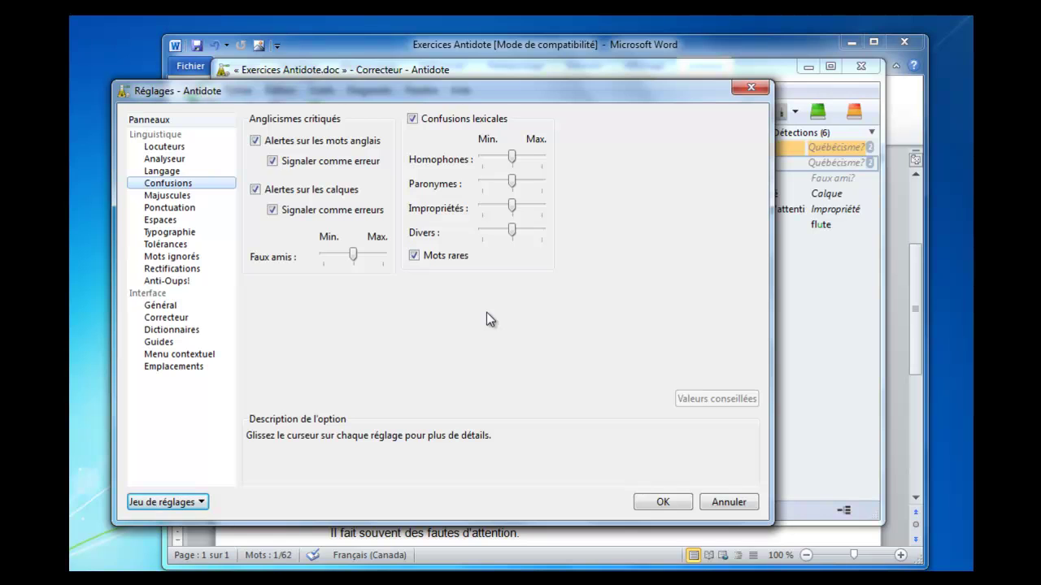
mouse_move(510, 234)
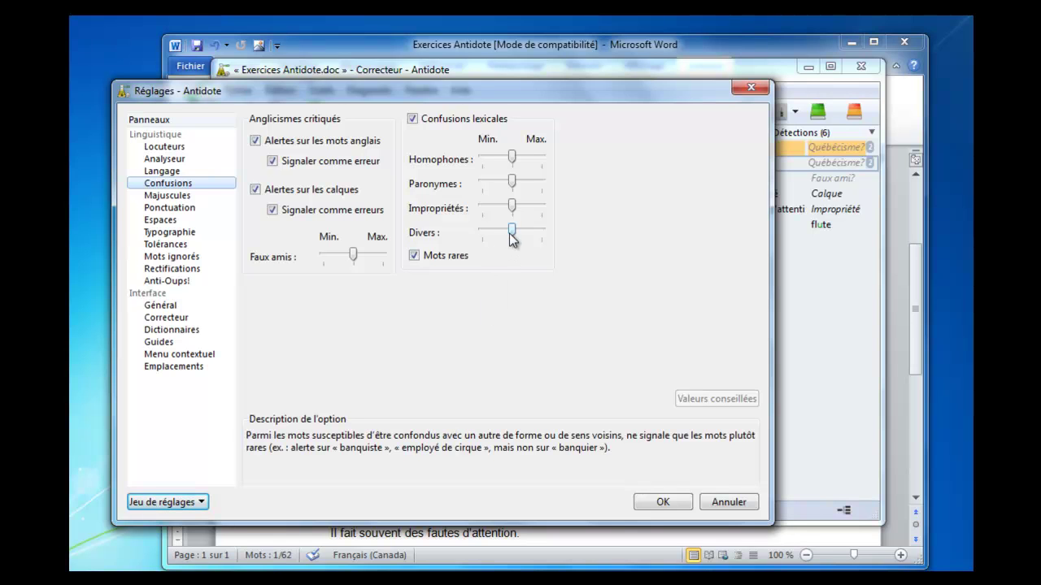
drag(511, 232, 481, 232)
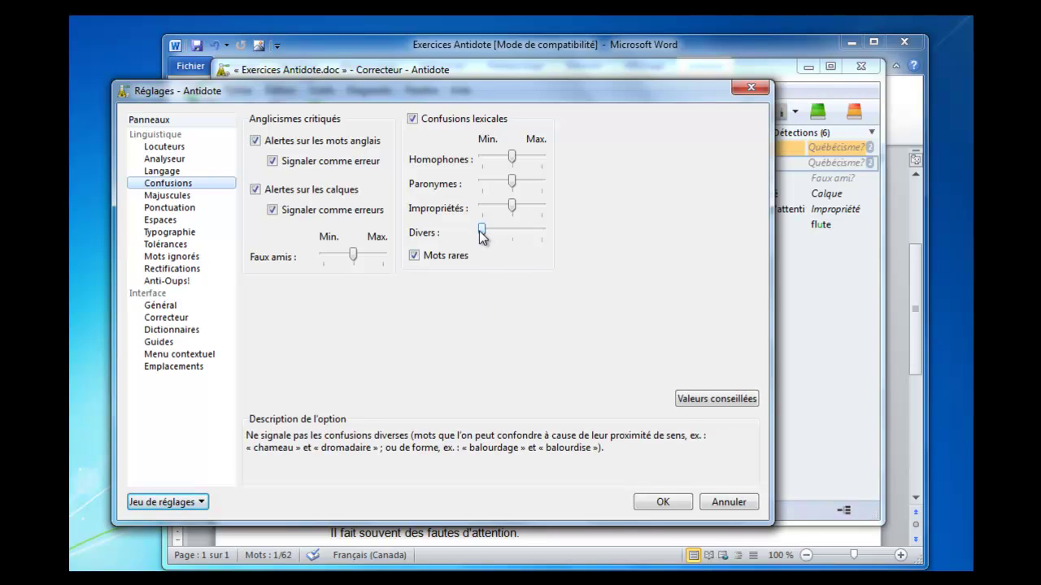
drag(512, 205, 473, 187)
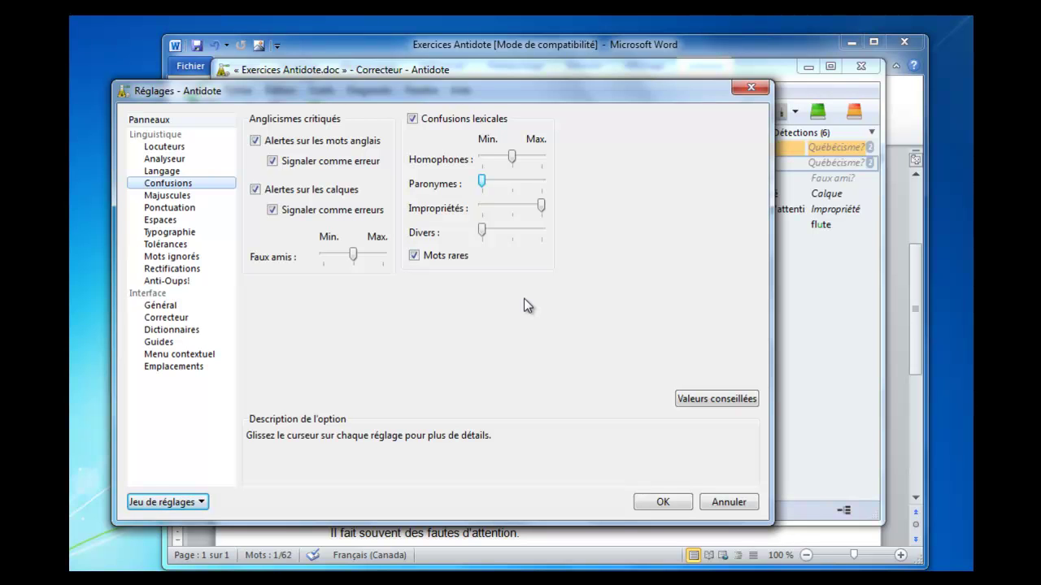
click(663, 501)
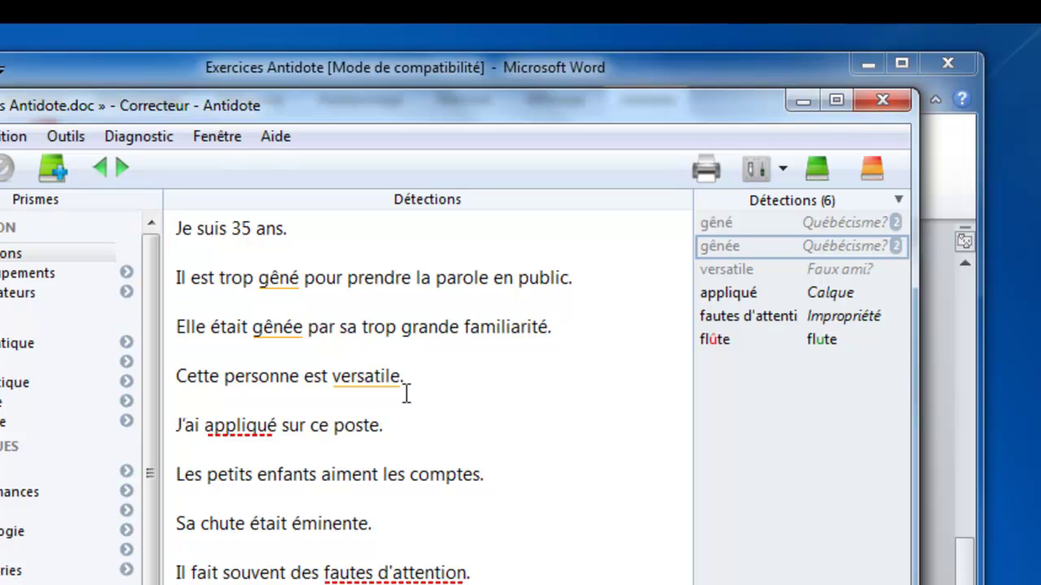
Step: Expand the Faux ami explanation for "versatile" in the fourth sentence
mouse_move(444, 323)
click(429, 406)
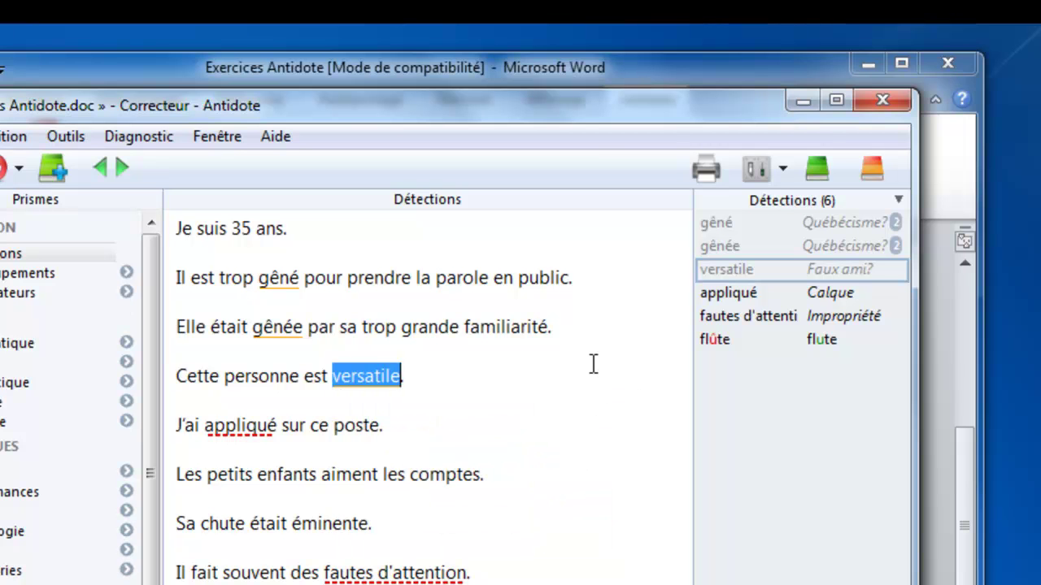
mouse_move(395, 379)
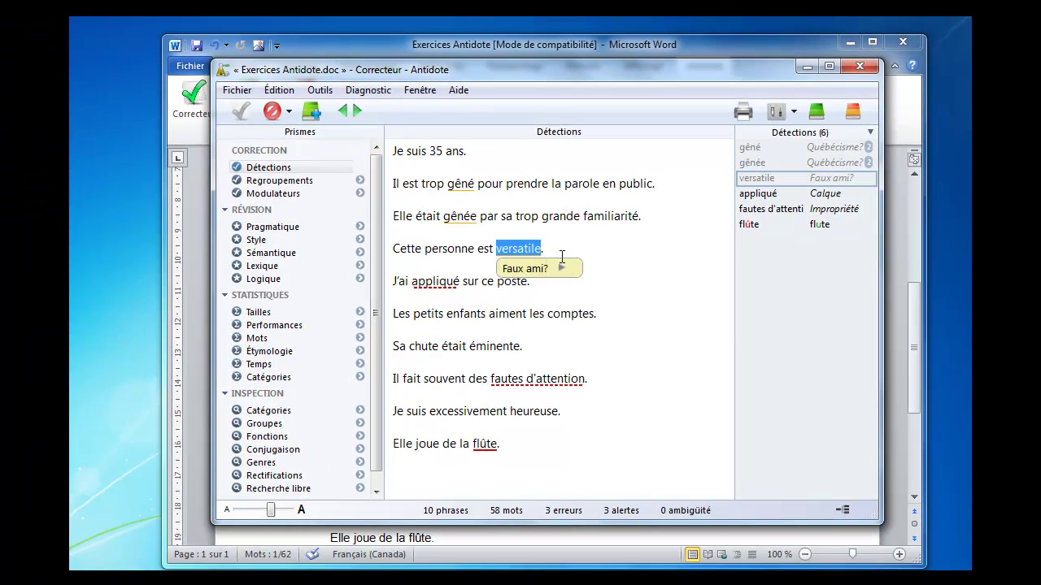
mouse_move(568, 269)
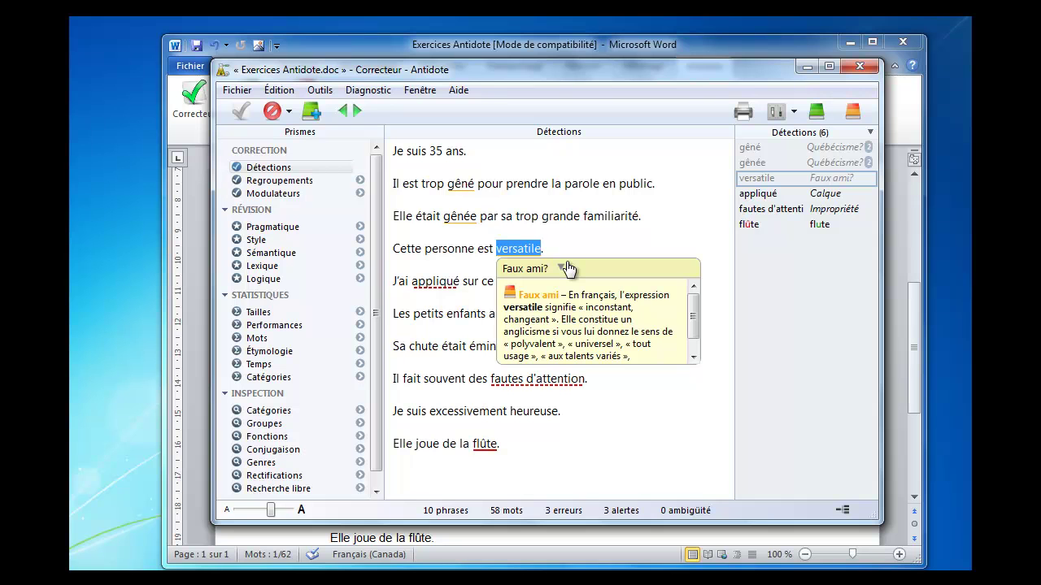
Step: Review the descriptions of the English word, calque and false friend options under Anglicismes critiqués in the Confusions settings
click(777, 110)
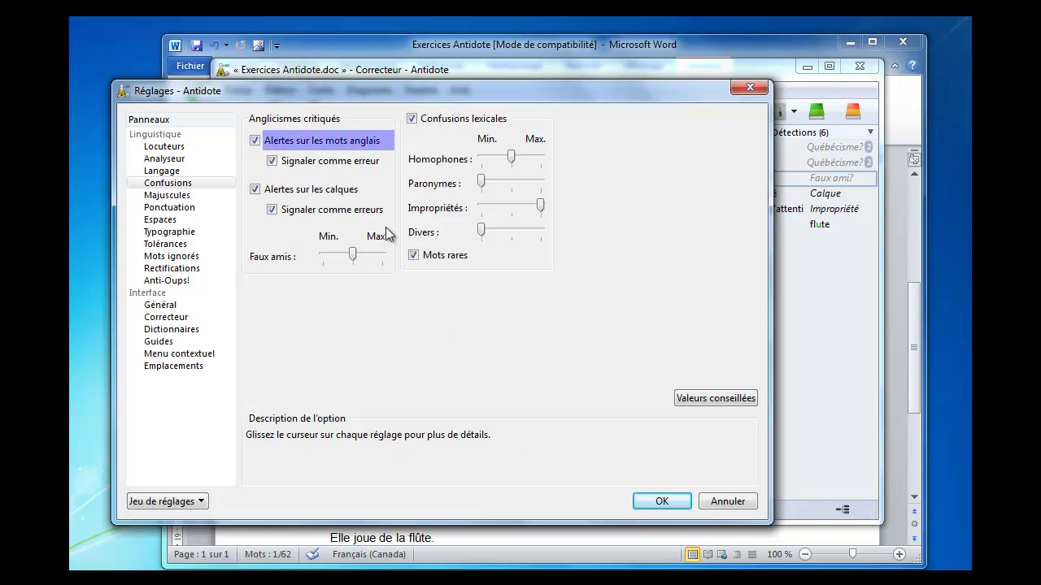
mouse_move(356, 149)
mouse_move(366, 192)
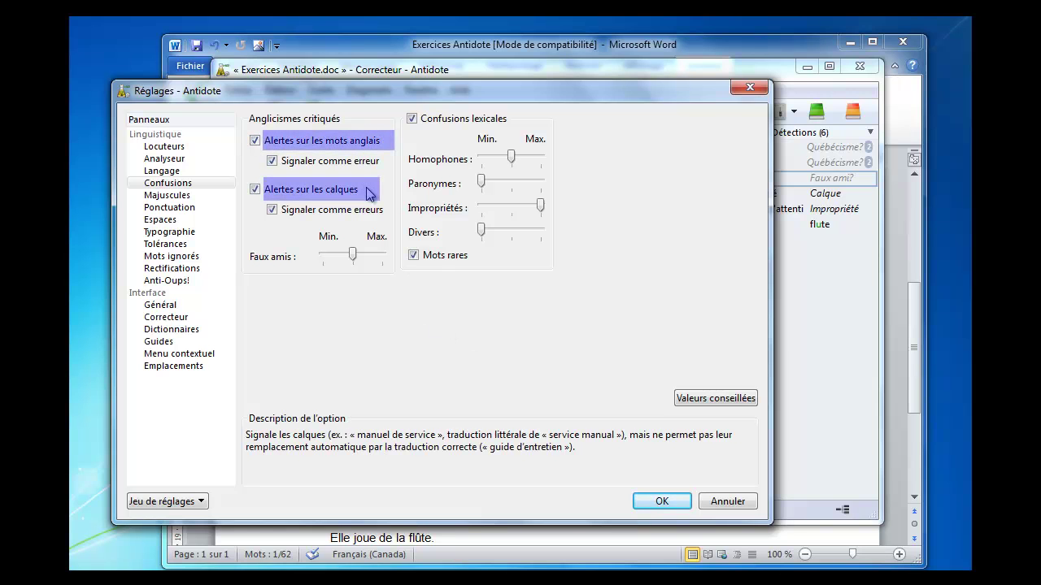
mouse_move(356, 255)
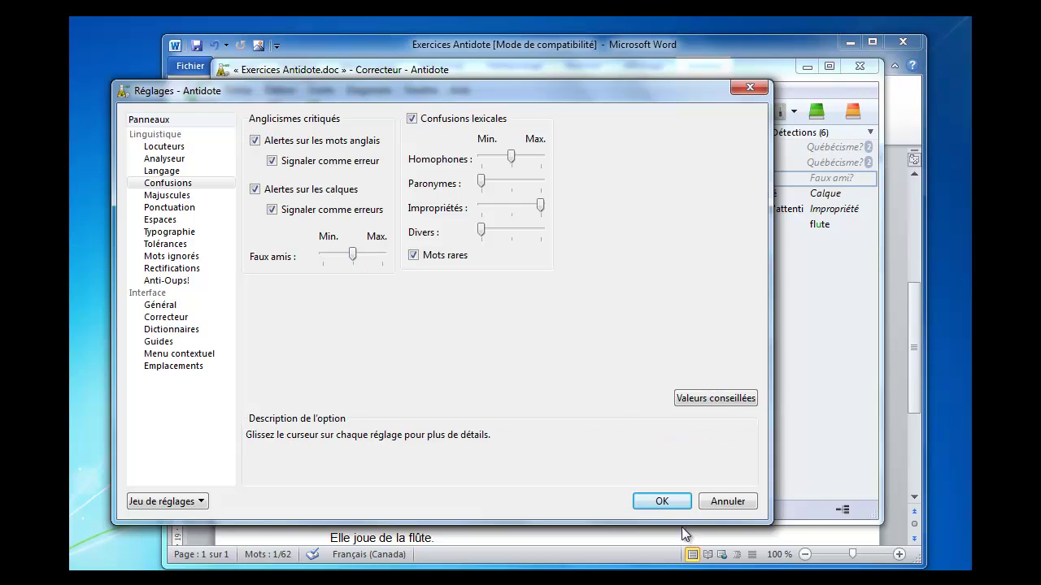
click(670, 501)
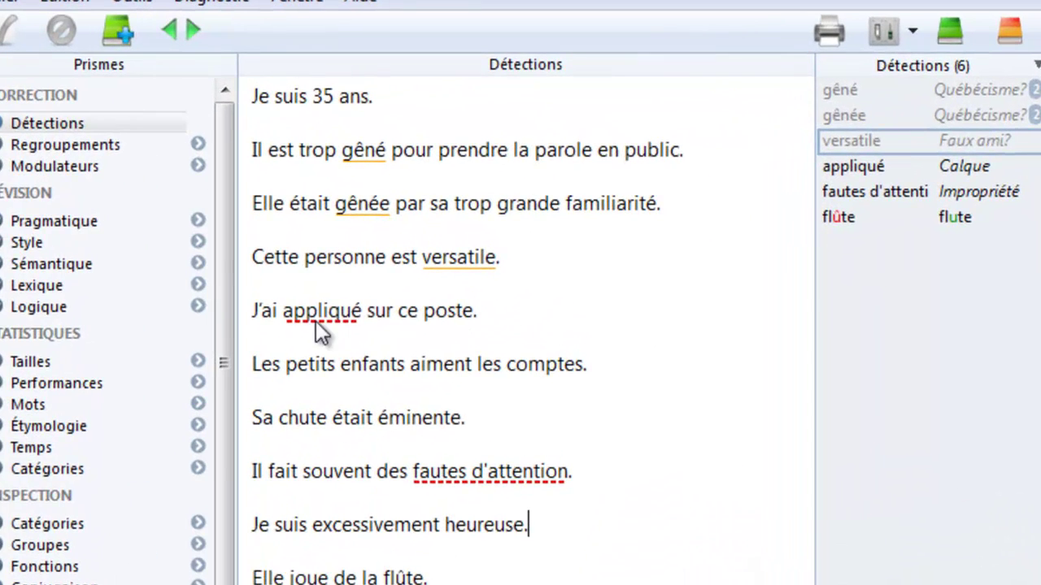
Step: Expand the Calque explanation for "appliqué" in the fifth sentence
mouse_move(365, 307)
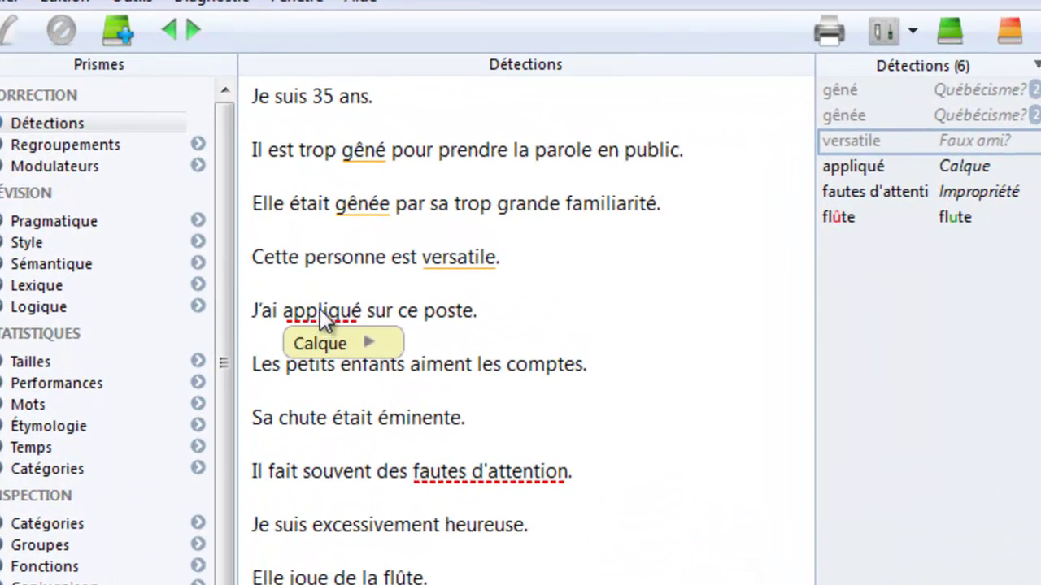
click(388, 345)
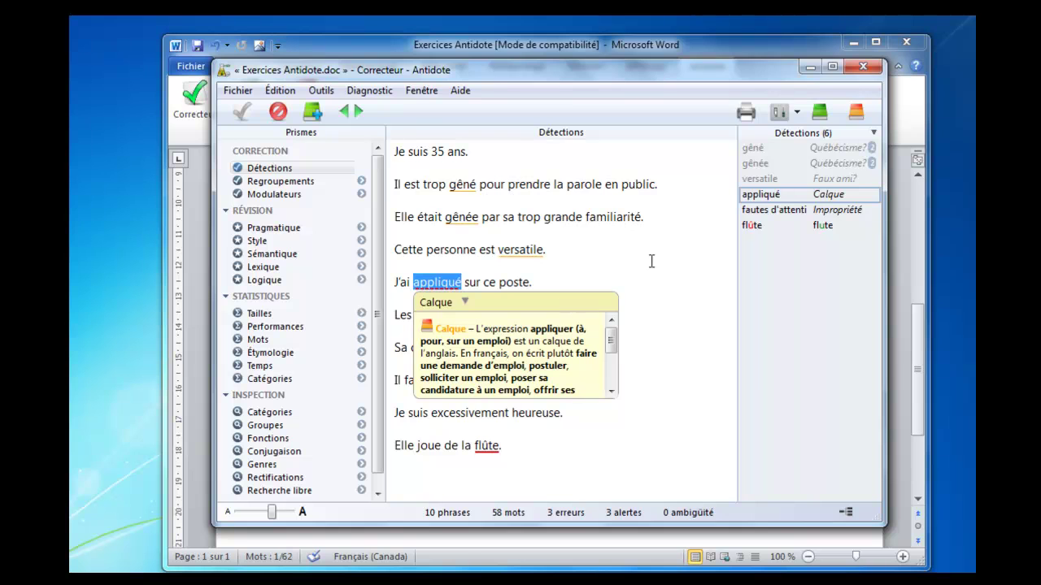
Step: Set the Faux amis level to maximum in the Confusions settings, apply it and check the detection on "versatile"
click(779, 111)
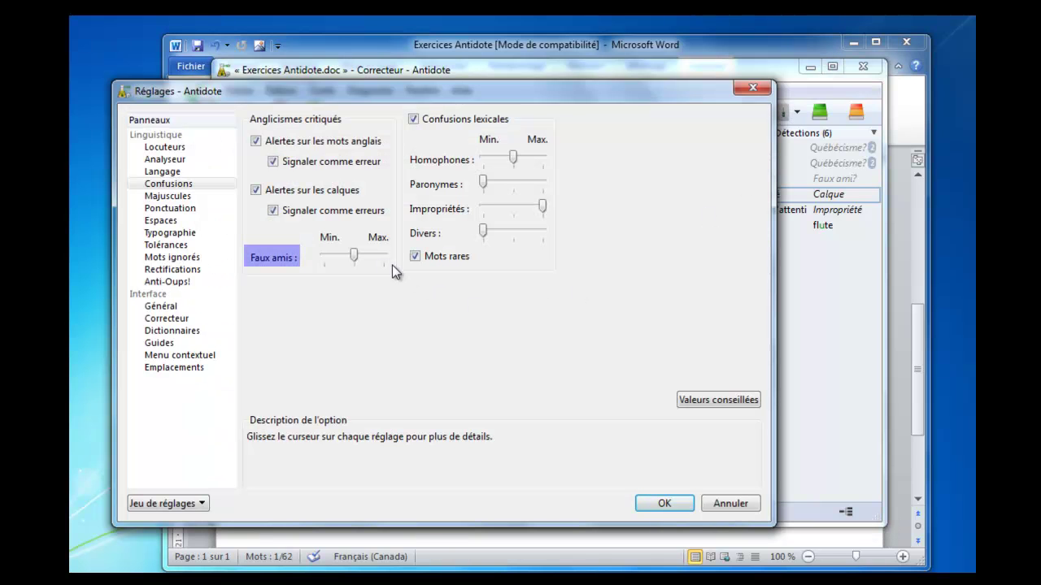
drag(352, 255, 383, 258)
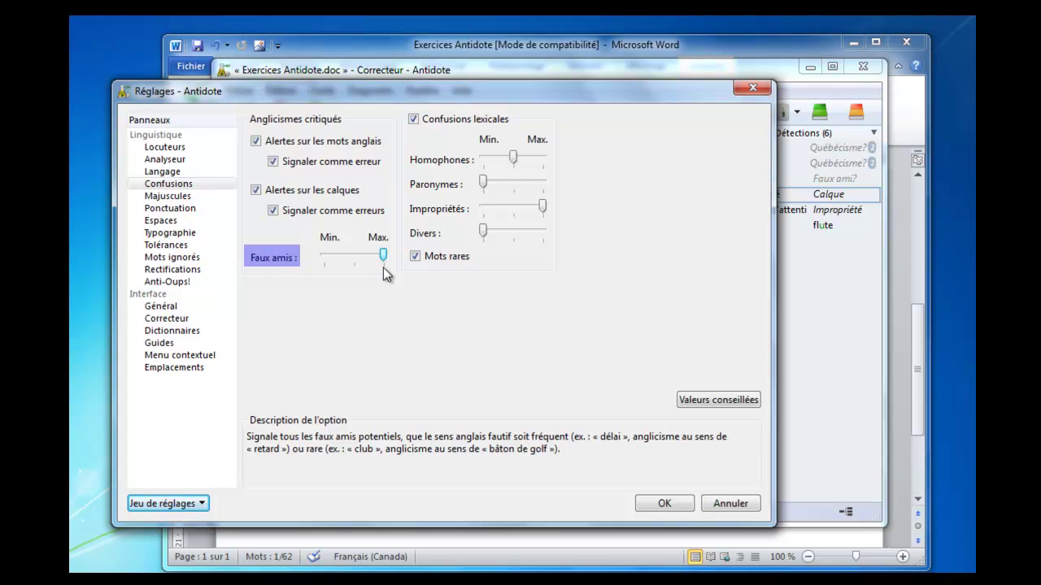
click(682, 505)
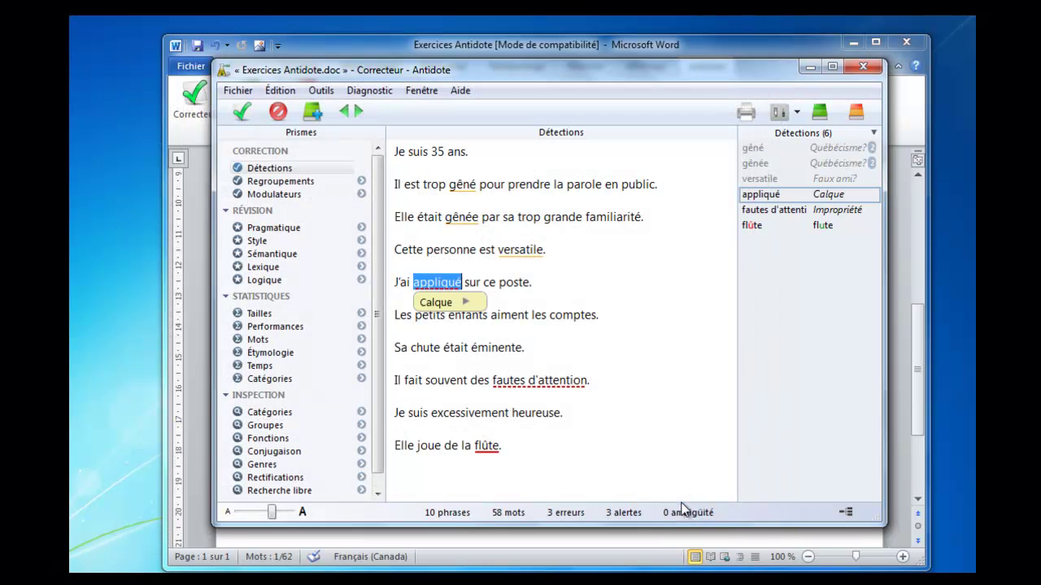
click(668, 423)
mouse_move(527, 252)
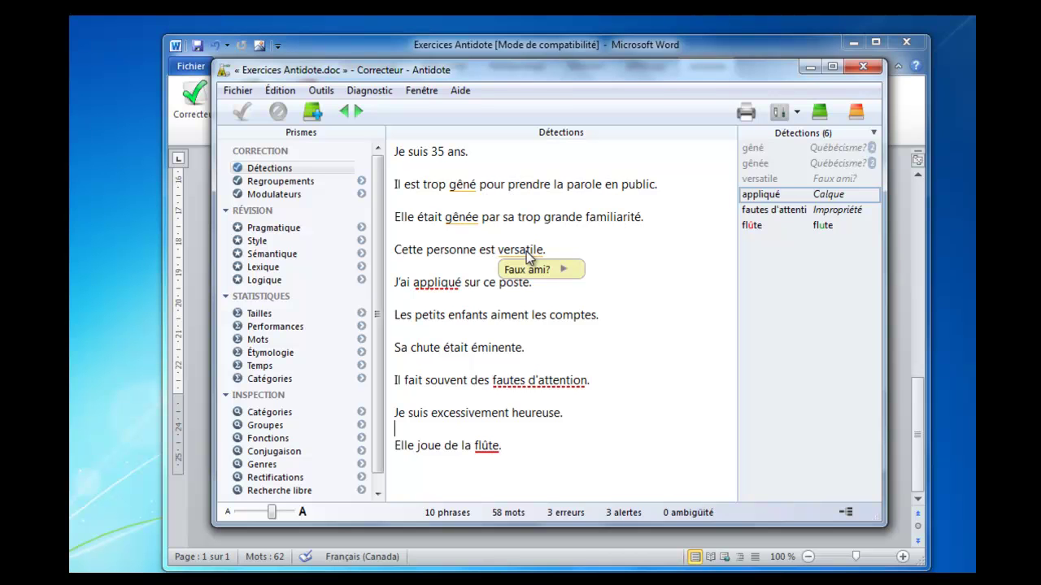
Step: Set the Paronymes, Divers and Homophones levels to maximum in the Confusions settings and apply the changes
click(779, 111)
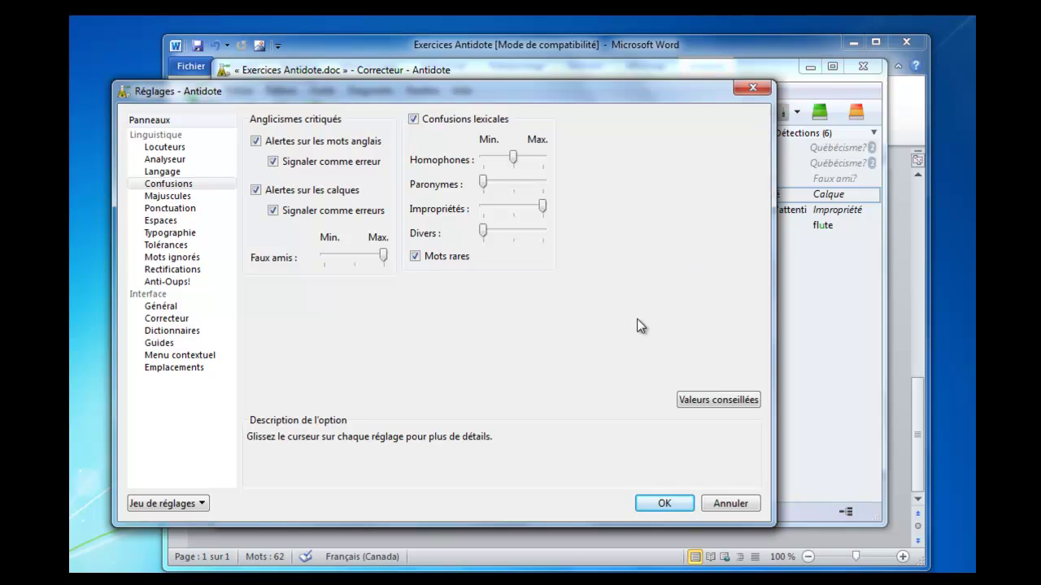
mouse_move(486, 187)
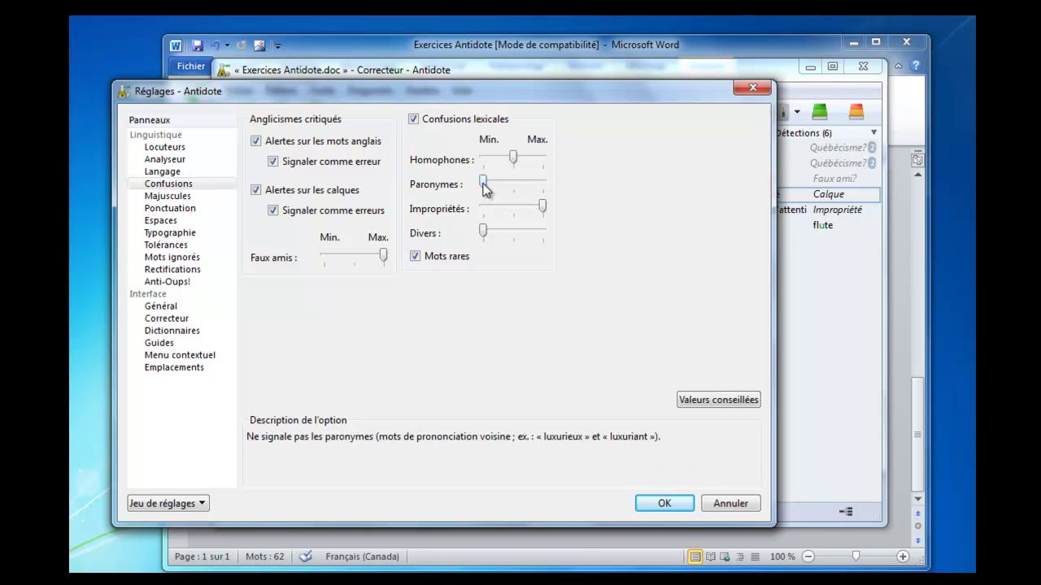
drag(486, 187, 543, 185)
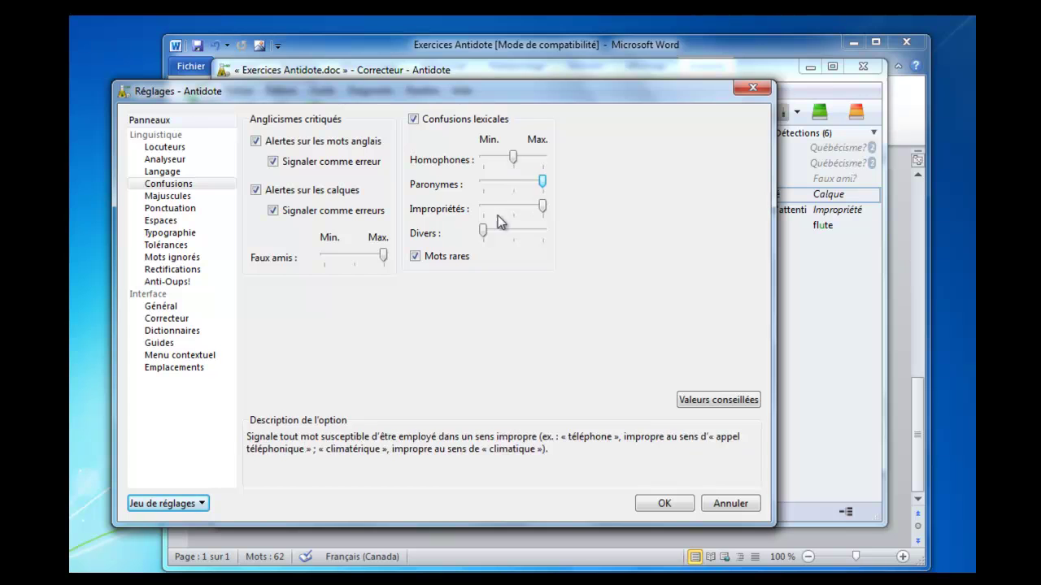
drag(484, 231, 552, 238)
drag(513, 156, 542, 157)
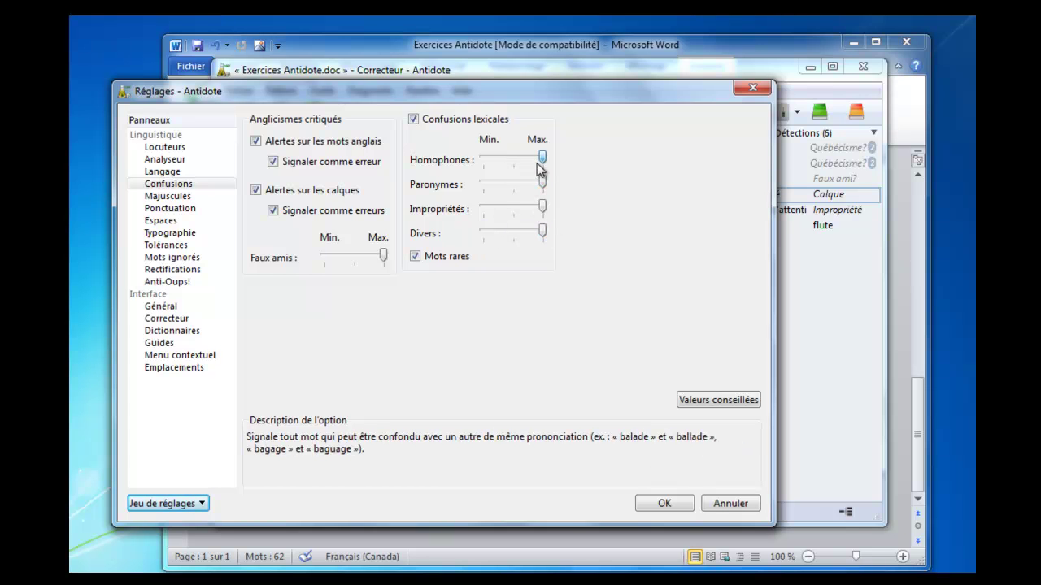
click(664, 504)
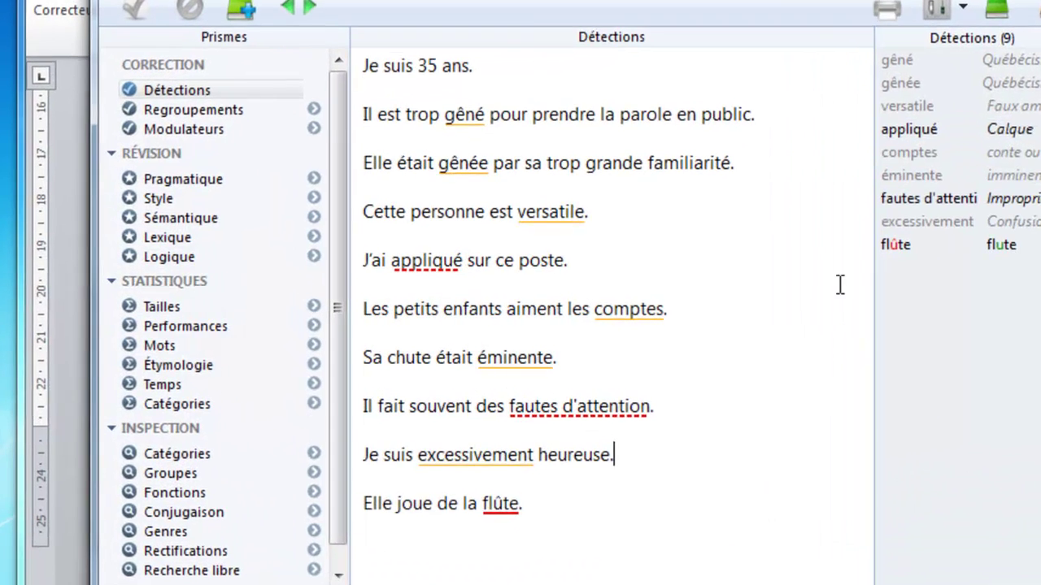
Step: Check the detection on "comptes" in the sixth sentence
mouse_move(644, 317)
click(739, 335)
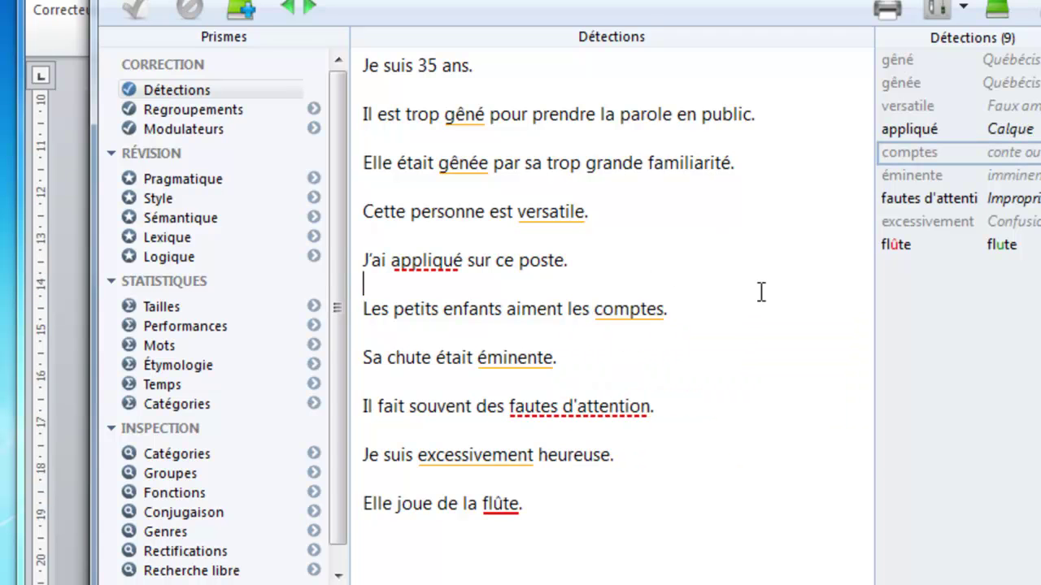
Step: Expand the detection explanations for "éminente", "fautes d'attention" and "excessivement" in turn
mouse_move(539, 370)
click(579, 386)
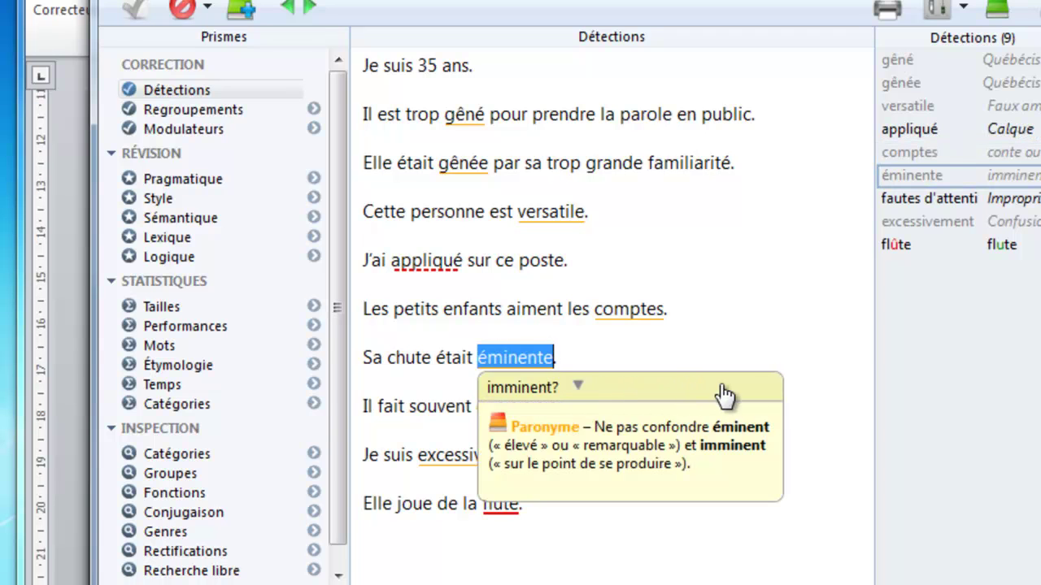
click(814, 402)
mouse_move(620, 414)
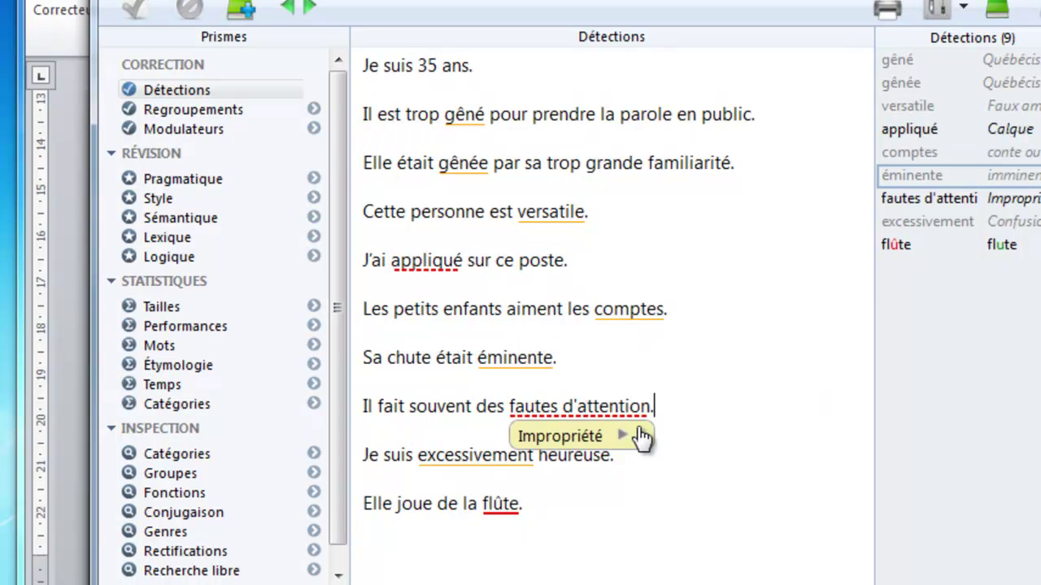
click(645, 441)
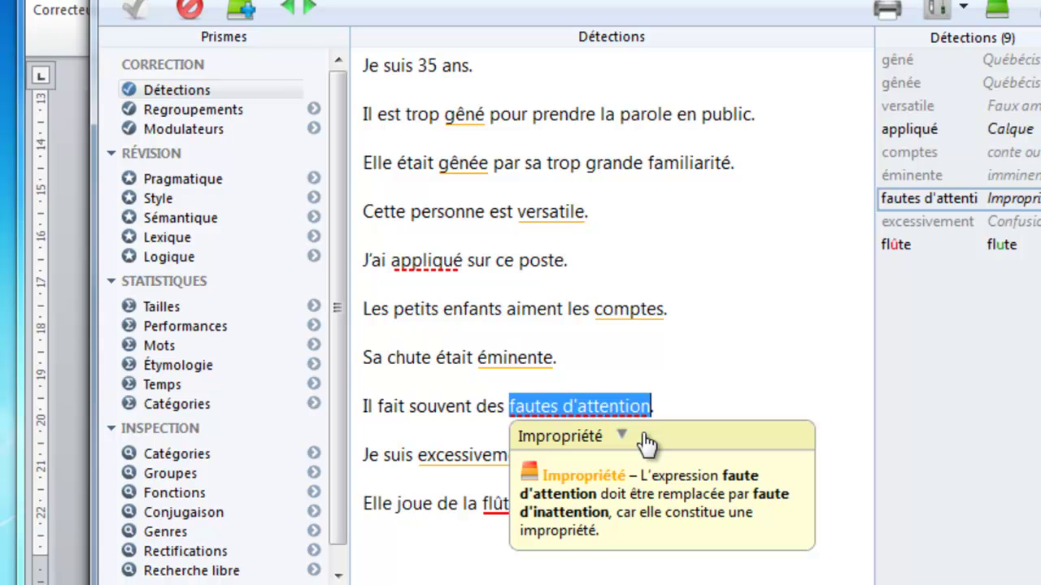
click(768, 368)
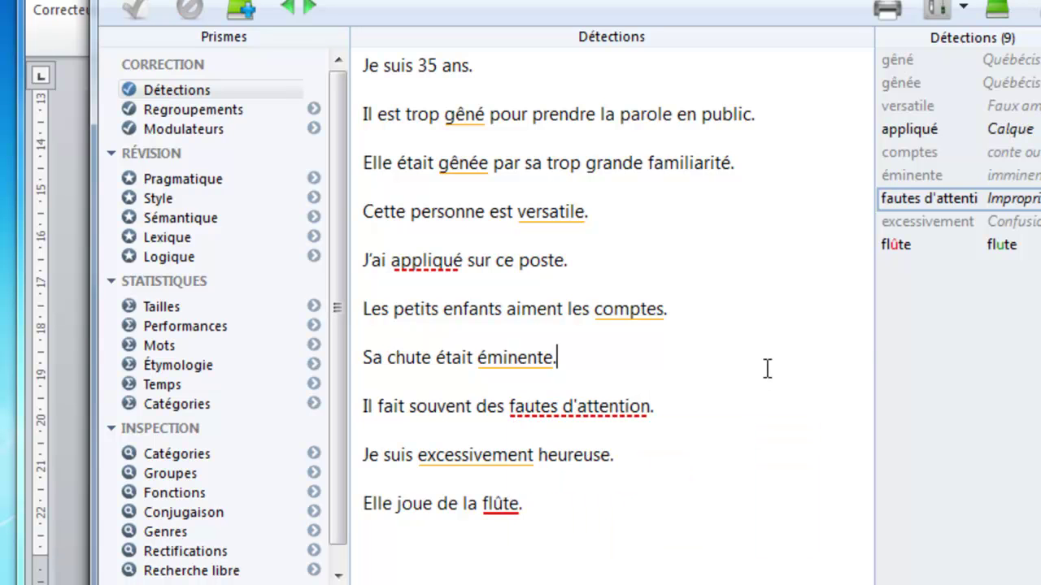
mouse_move(527, 468)
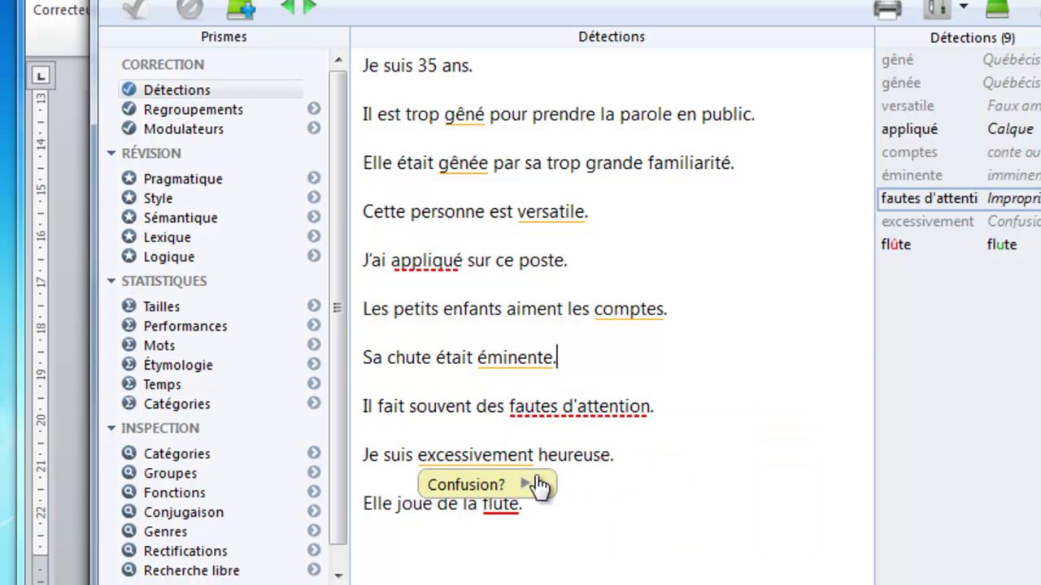
click(539, 485)
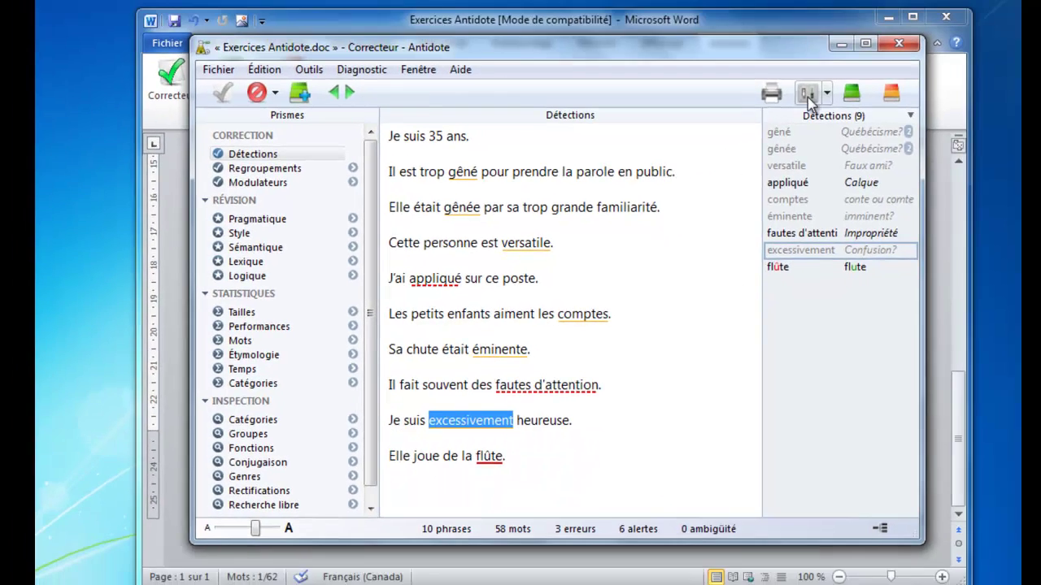
Step: Try lower Homophones, Paronymes and Impropriétés levels in the Confusions settings, and restore the recommended values
click(937, 9)
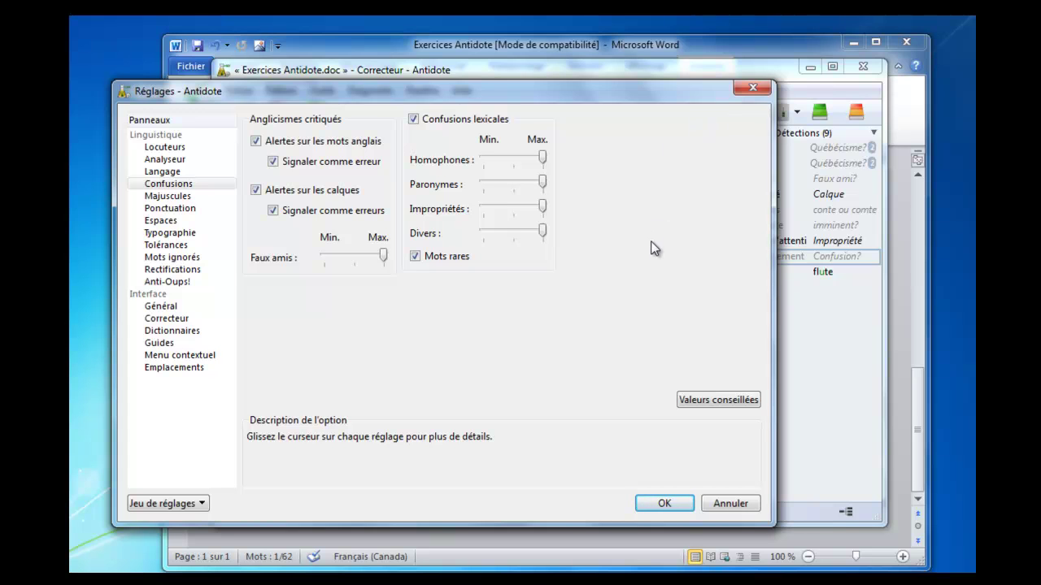
drag(542, 157, 482, 182)
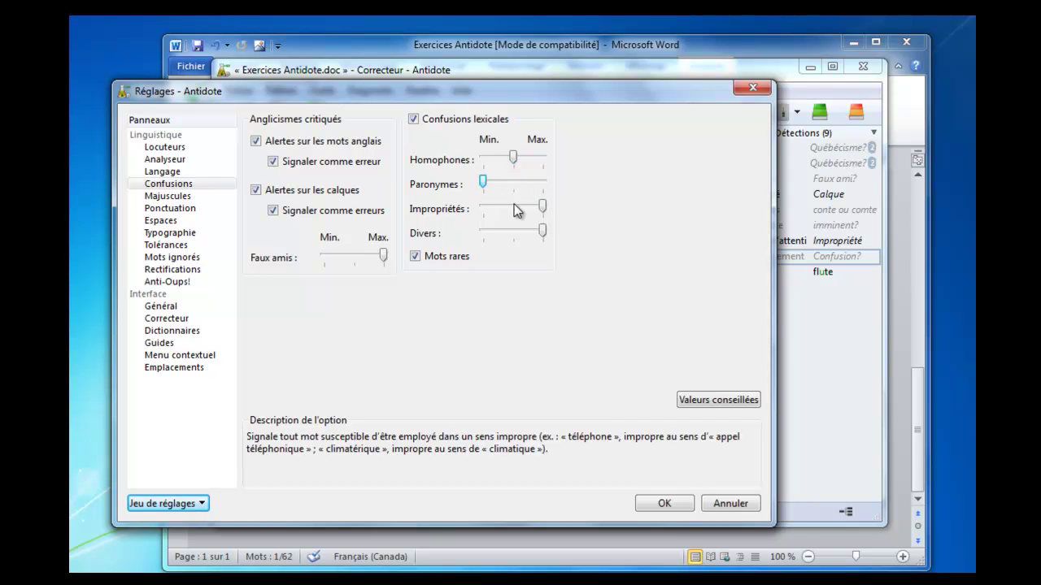
drag(541, 205, 513, 206)
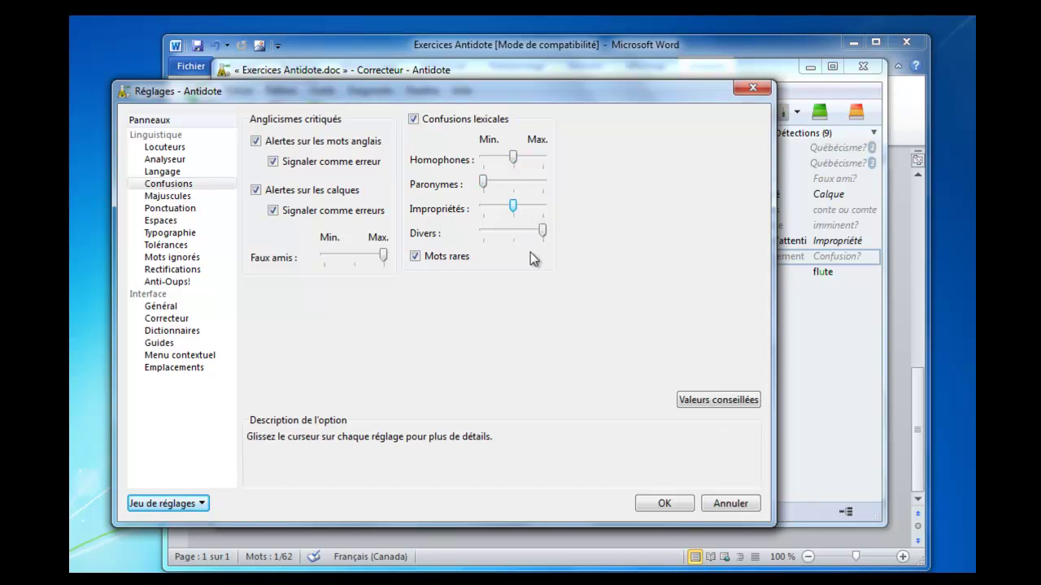
click(741, 400)
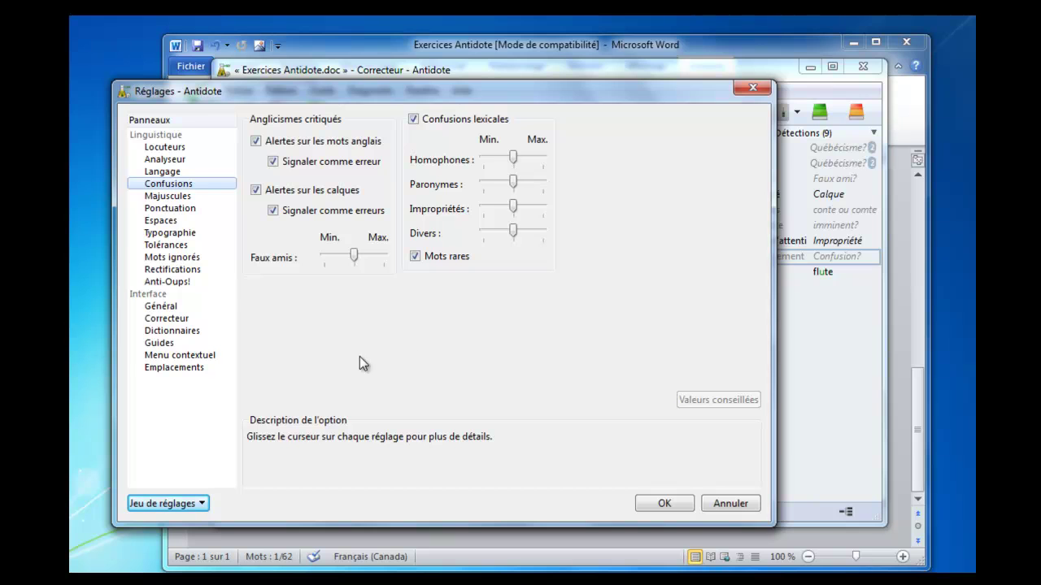
Step: Review the three spelling options in the Rectifications settings, keep "Imposer la graphie rectifiée" and apply the settings
click(194, 273)
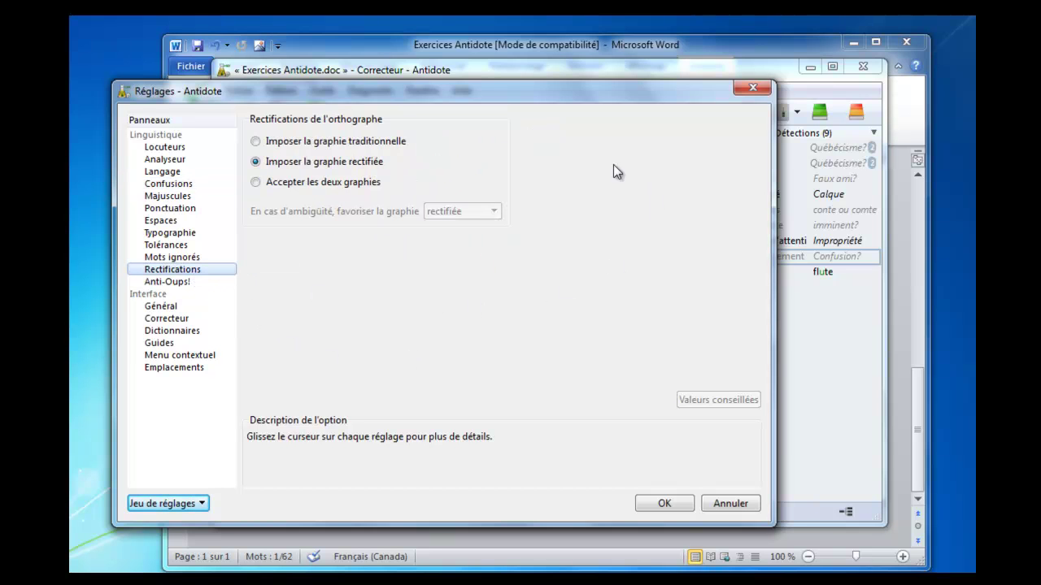
mouse_move(400, 143)
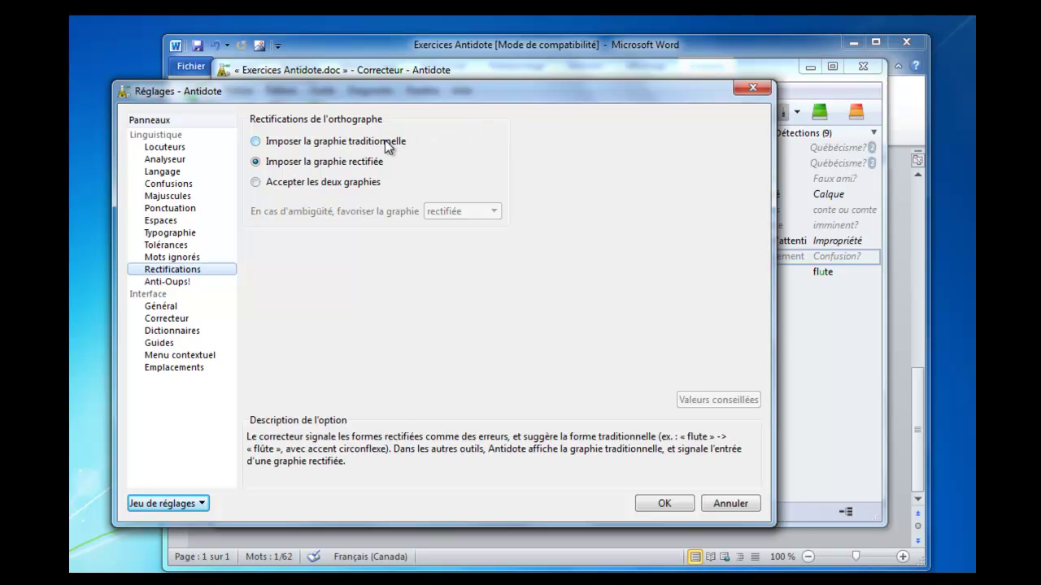
mouse_move(371, 162)
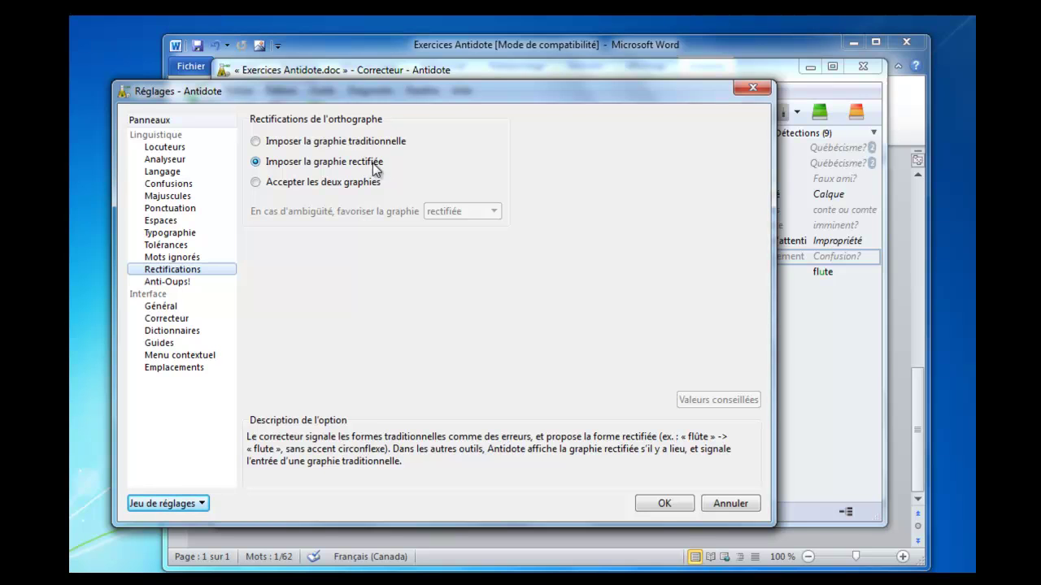
mouse_move(375, 182)
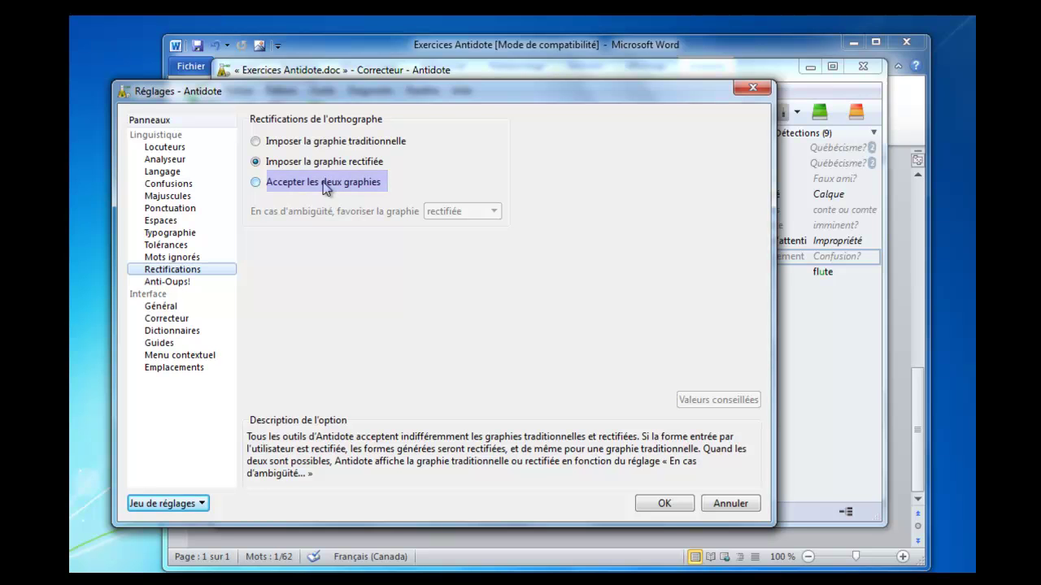
click(676, 504)
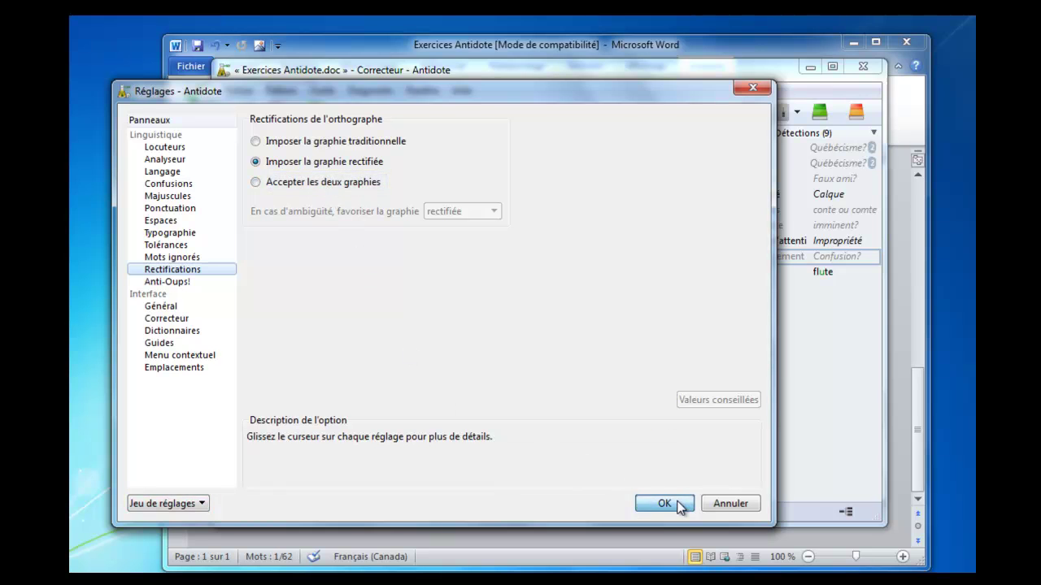
Step: Expand the Graphie rectifiée explanation for "flûte" in the last sentence
click(565, 461)
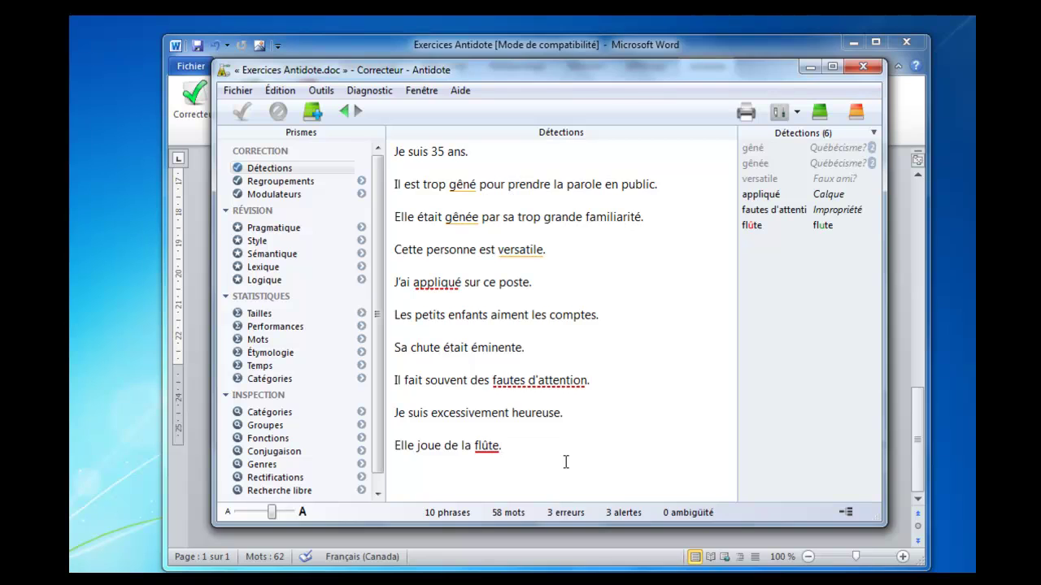
mouse_move(487, 449)
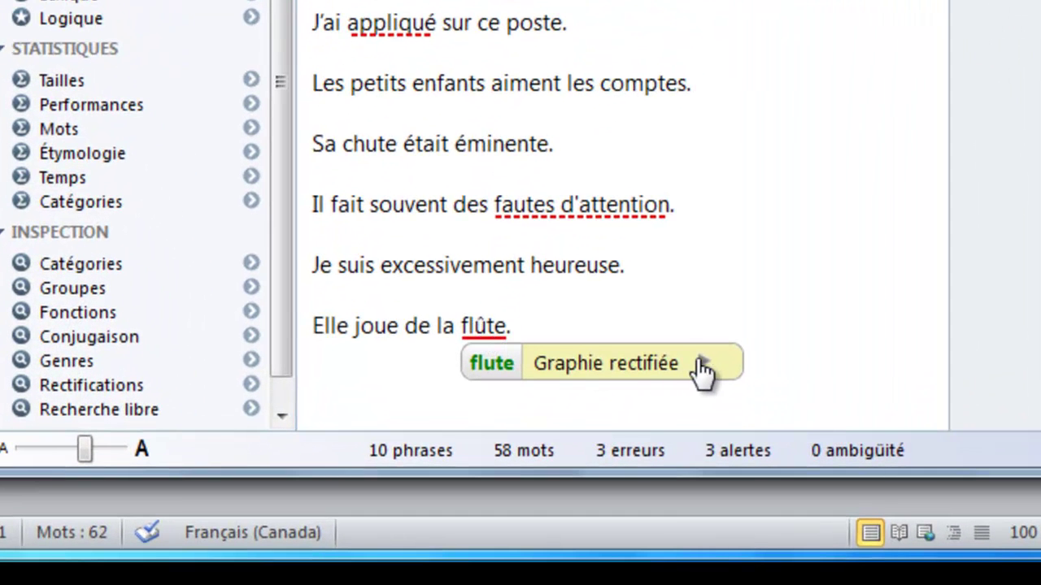
click(719, 363)
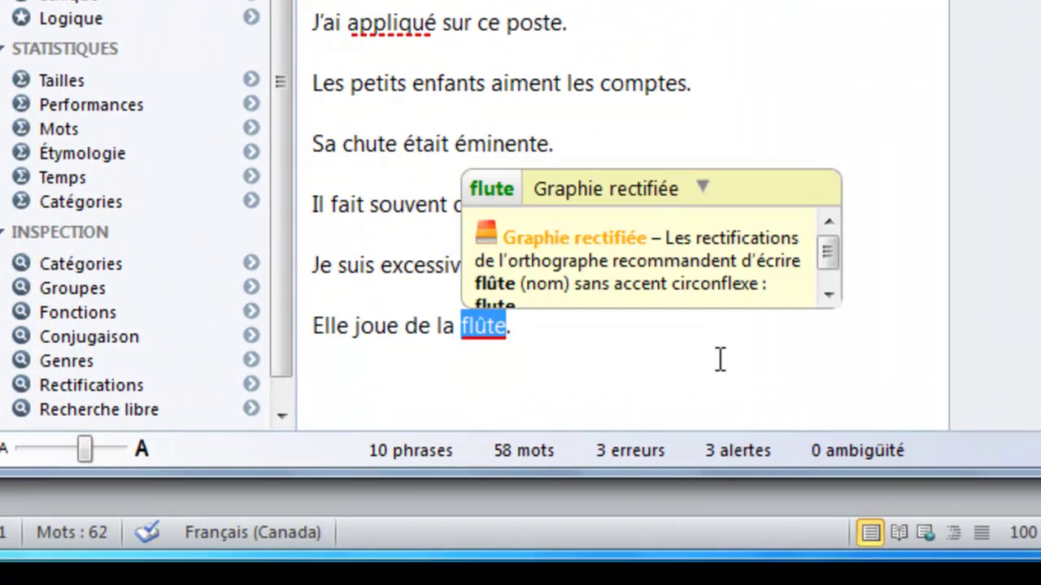
mouse_move(494, 334)
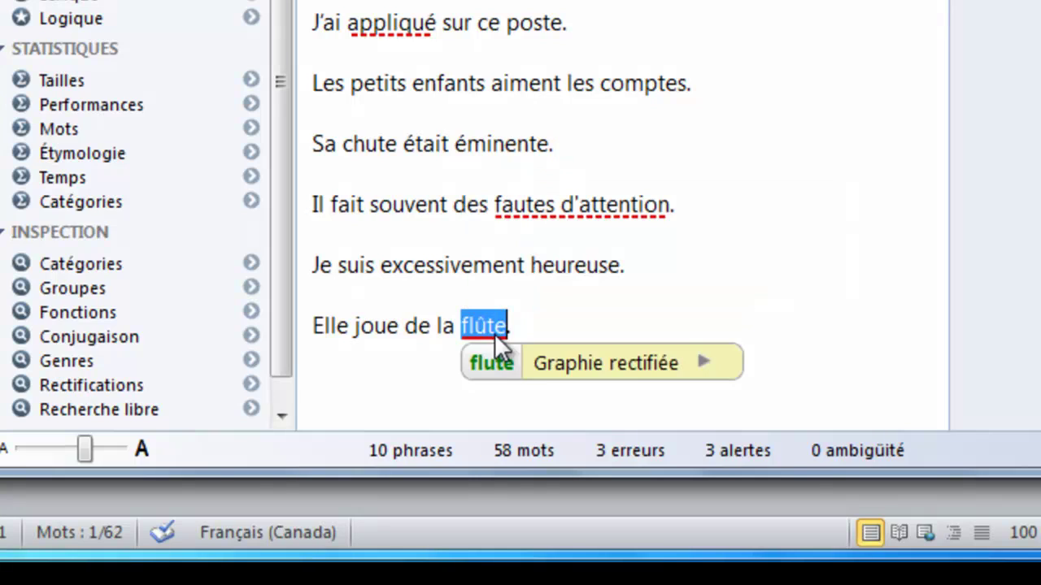
click(609, 366)
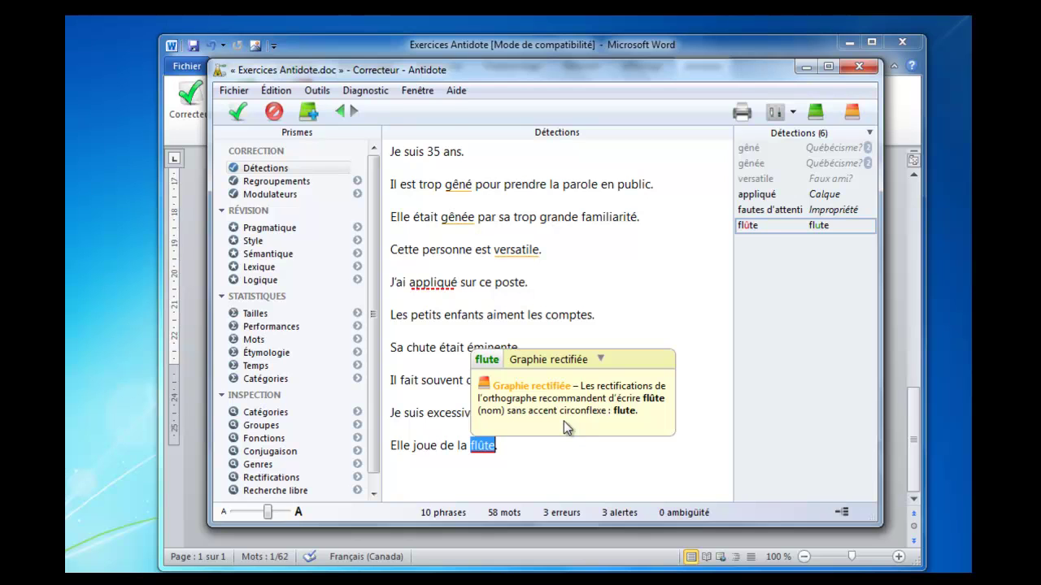
Step: Examine the "Vérifier les courriels avant l'envoi" option in the Anti-Oups! settings
click(774, 111)
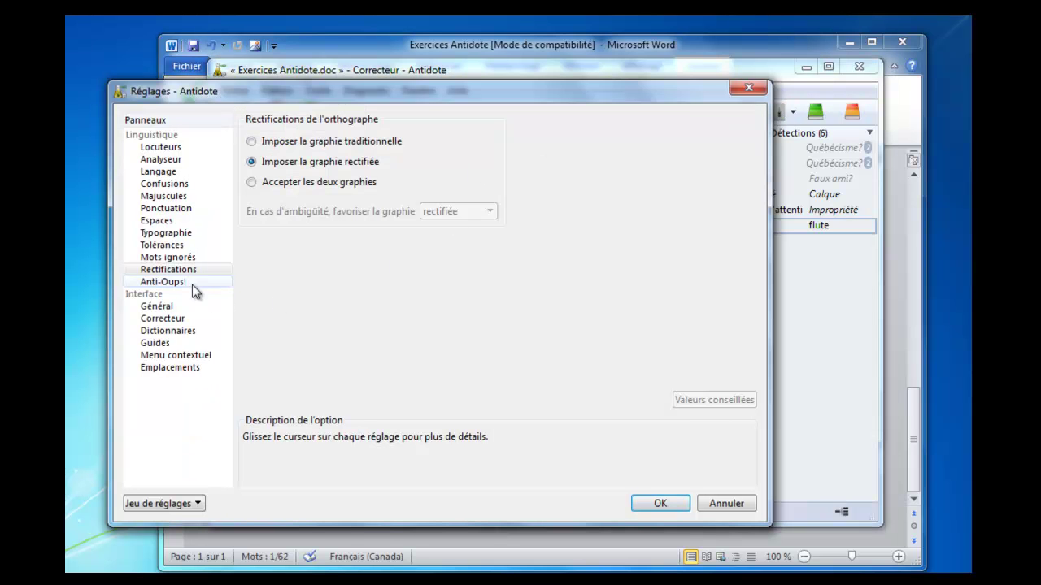
click(169, 281)
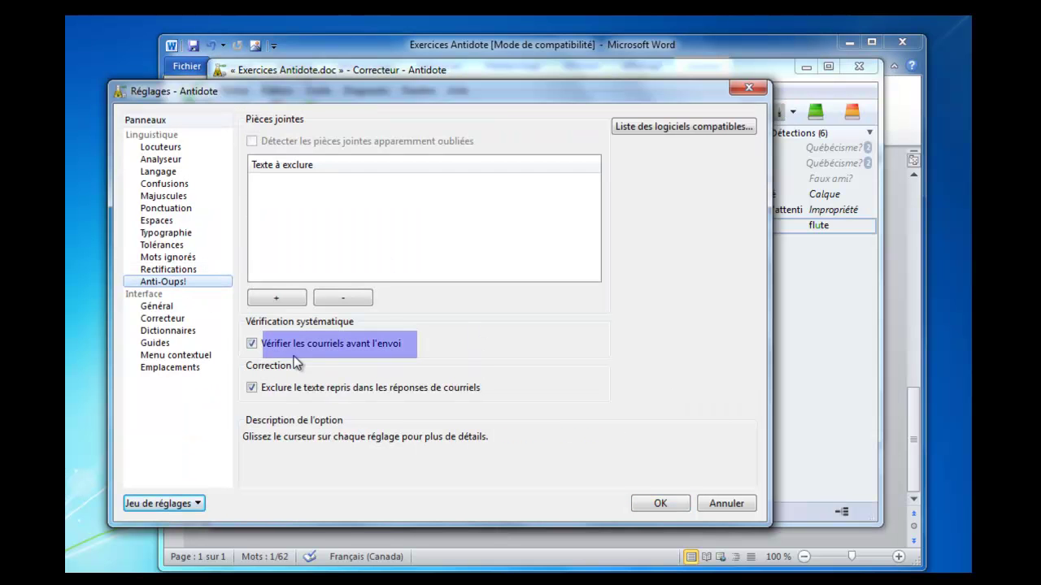
mouse_move(252, 348)
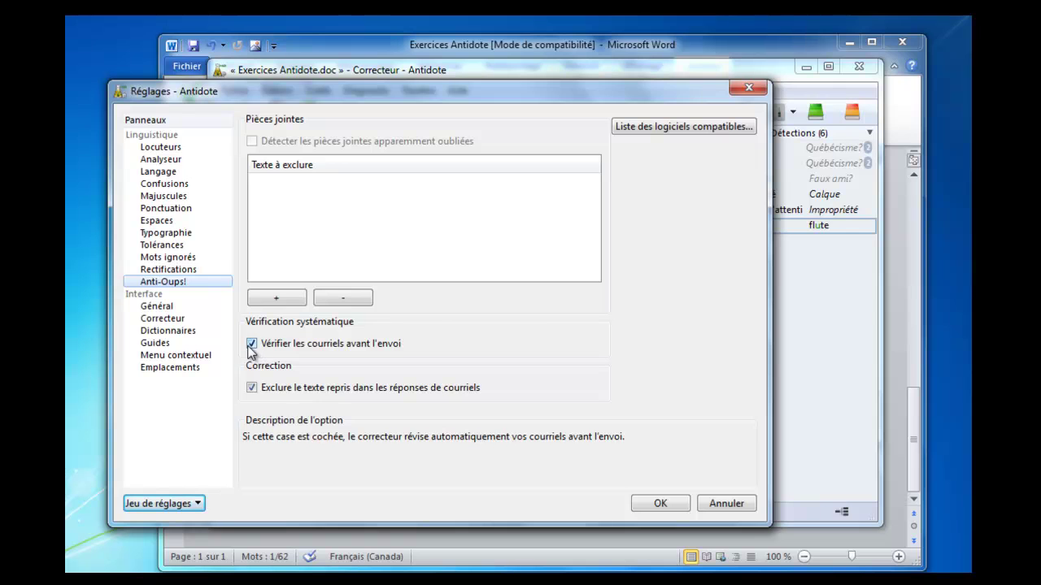
Step: Set the highlight colour to light blue in the Correcteur interface settings, and read the description of the batch correction option
click(175, 320)
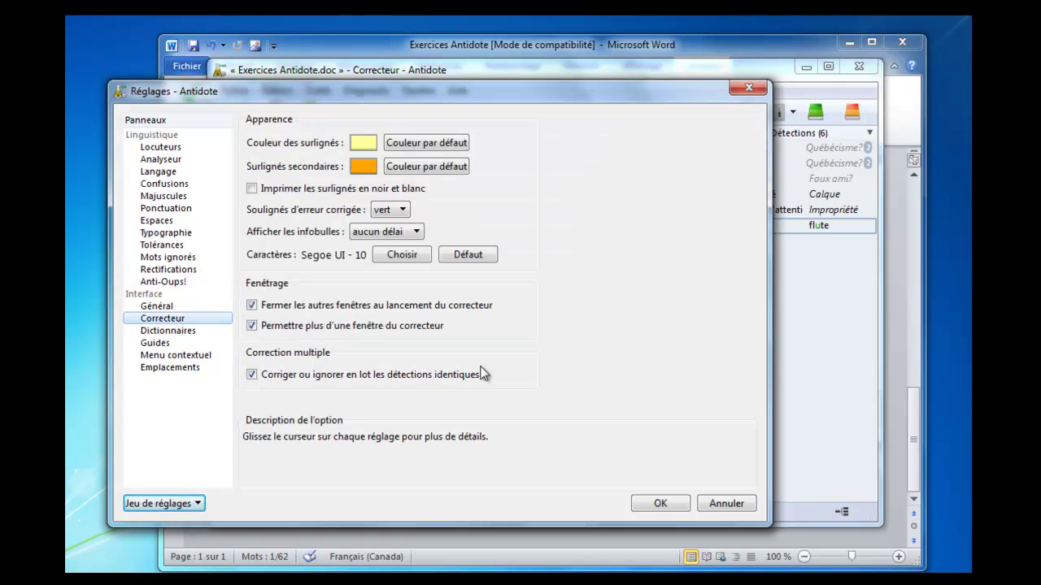
click(363, 142)
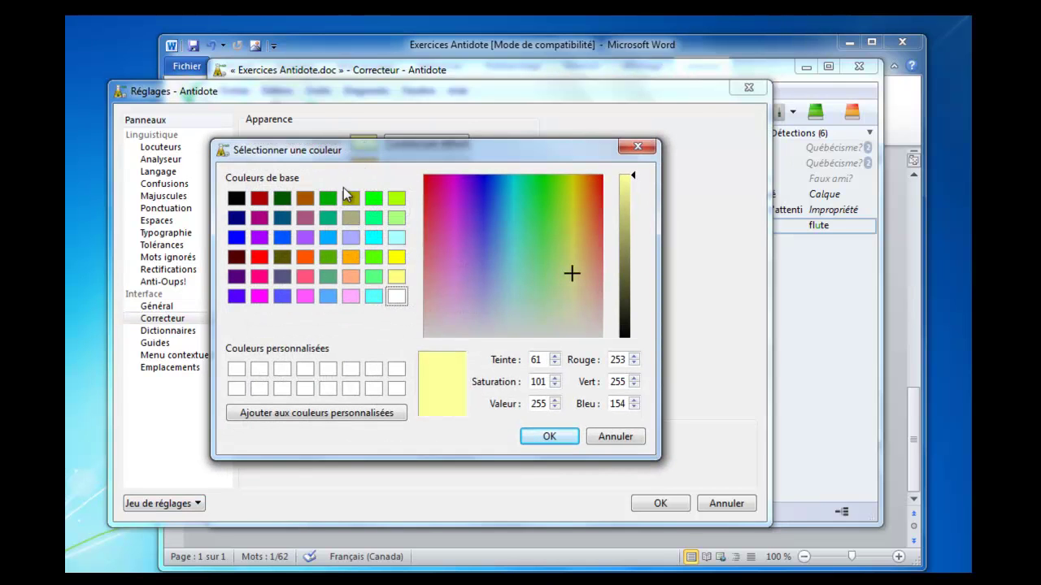
click(328, 238)
click(549, 436)
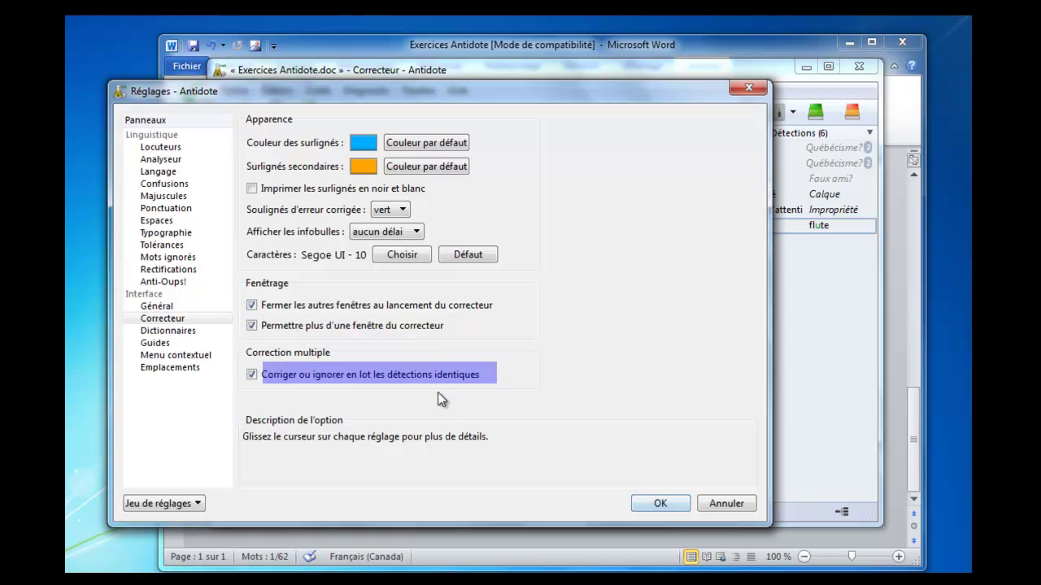
mouse_move(432, 385)
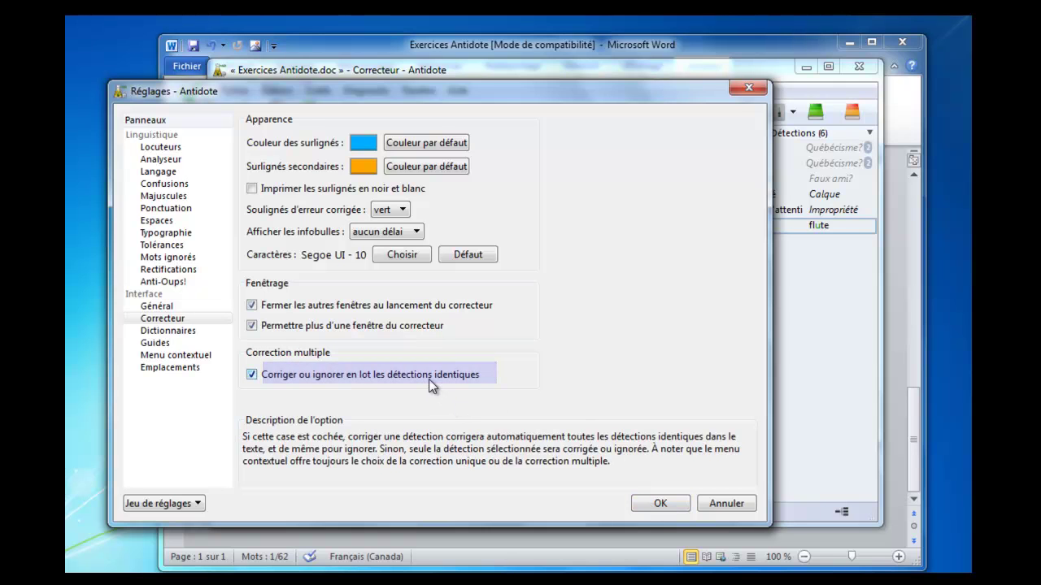